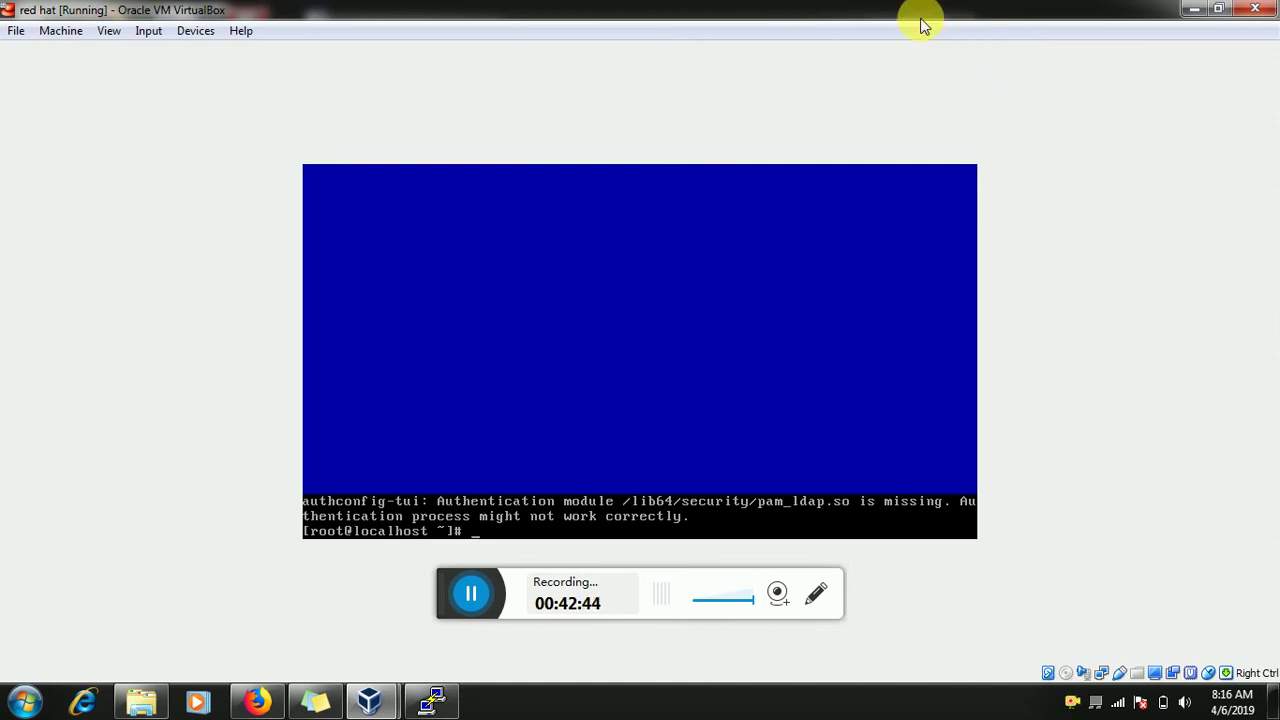
Reopen the text-mode authentication configuration and continue with LDAP enabled past the missing-package warnings to the LDAP settings.
key("Up")
key("Return")
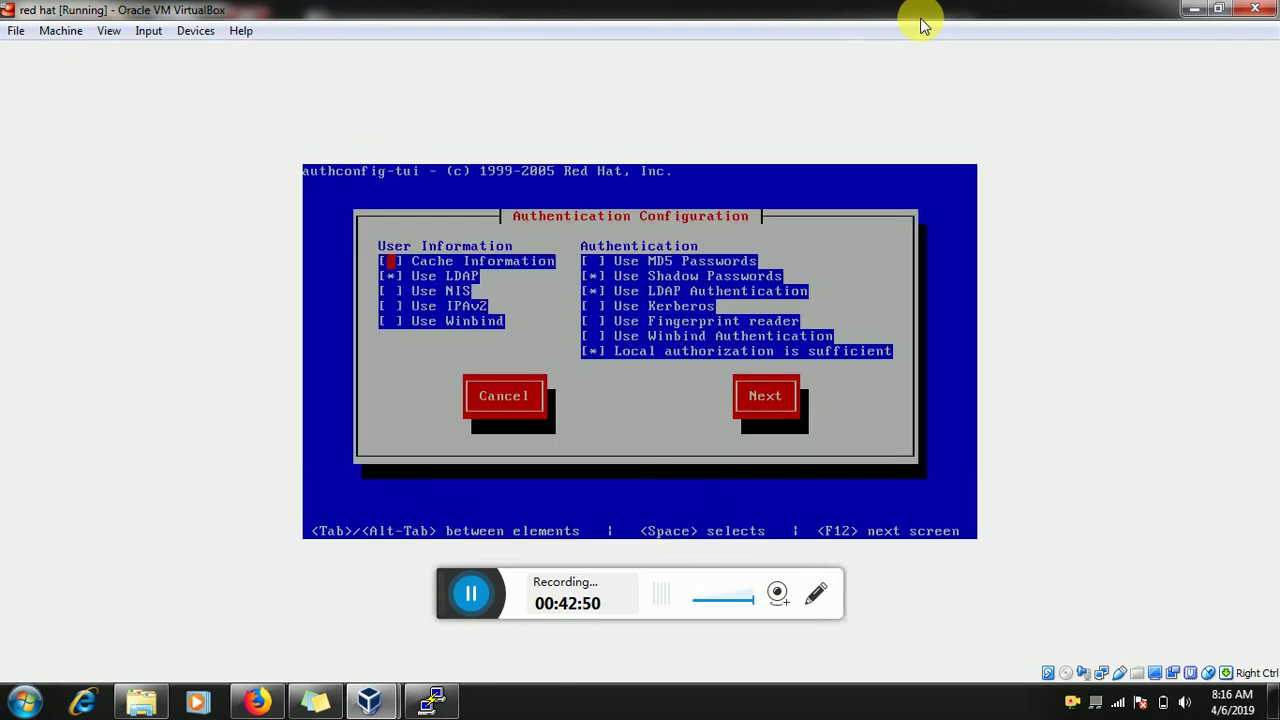
key("Tab")
key("Tab")
key("Tab")
key("Tab")
key("Tab")
key("Tab")
key("Tab")
key("Tab")
key("Tab")
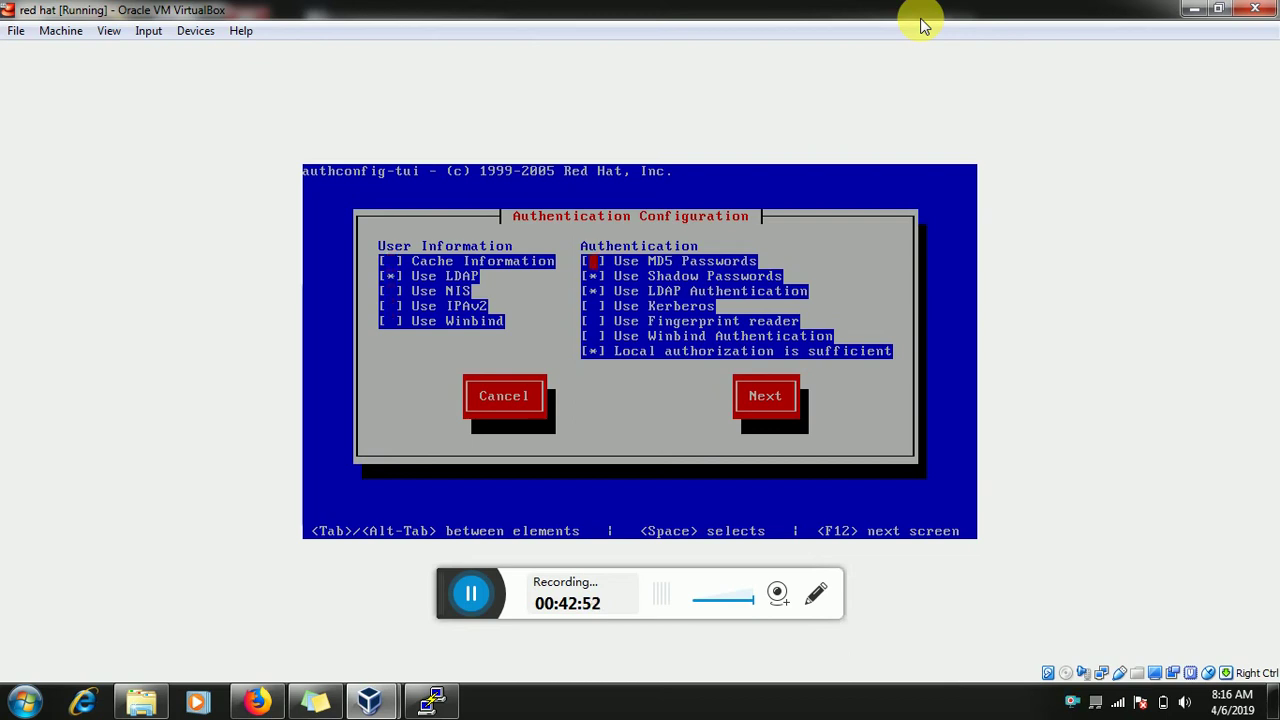
key("Tab")
key("Tab")
key("Tab")
key("Tab")
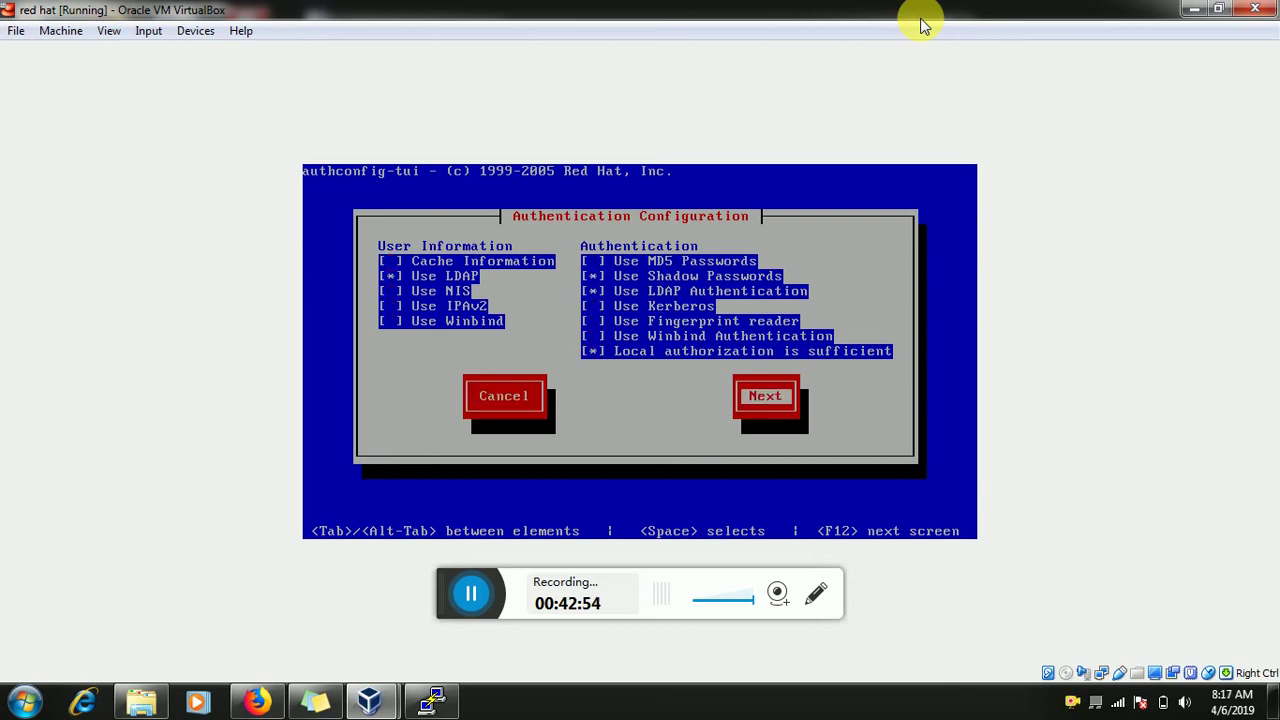
key("Return")
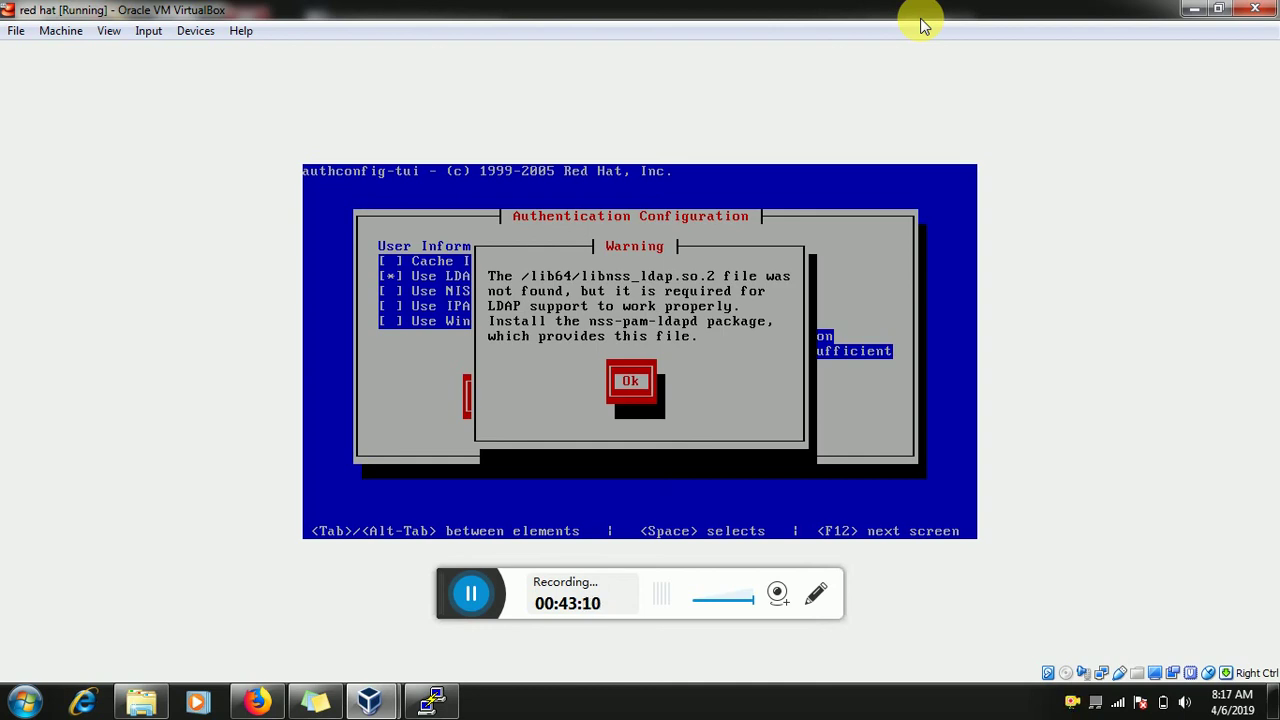
key("Return")
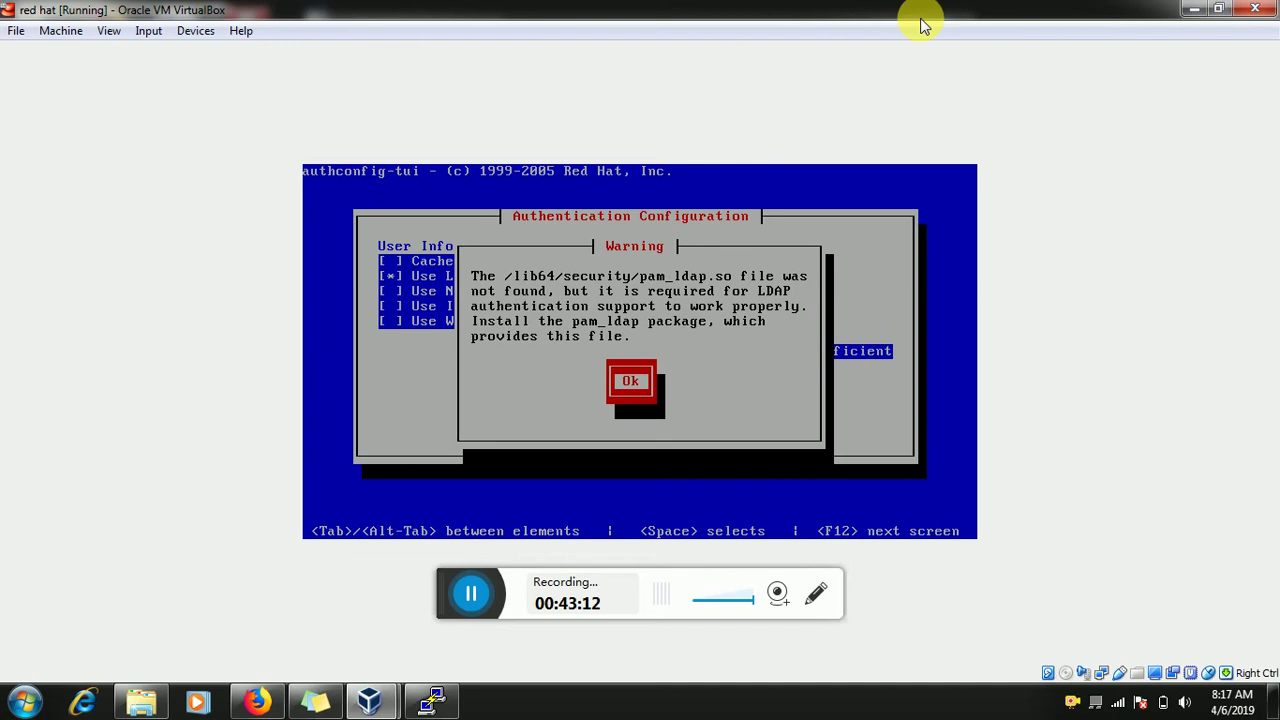
key("Return")
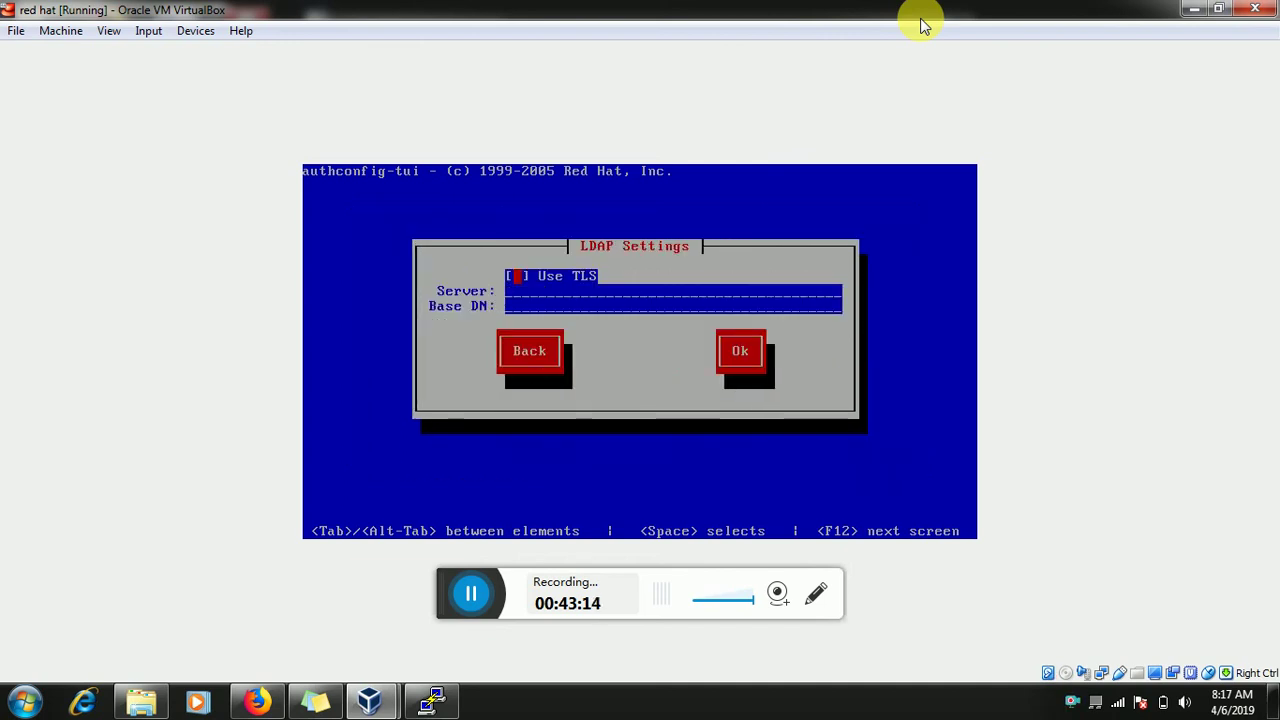
Go back from the LDAP settings without entering a server and cancel the authentication configuration.
key("Tab")
key("Tab")
key("Tab")
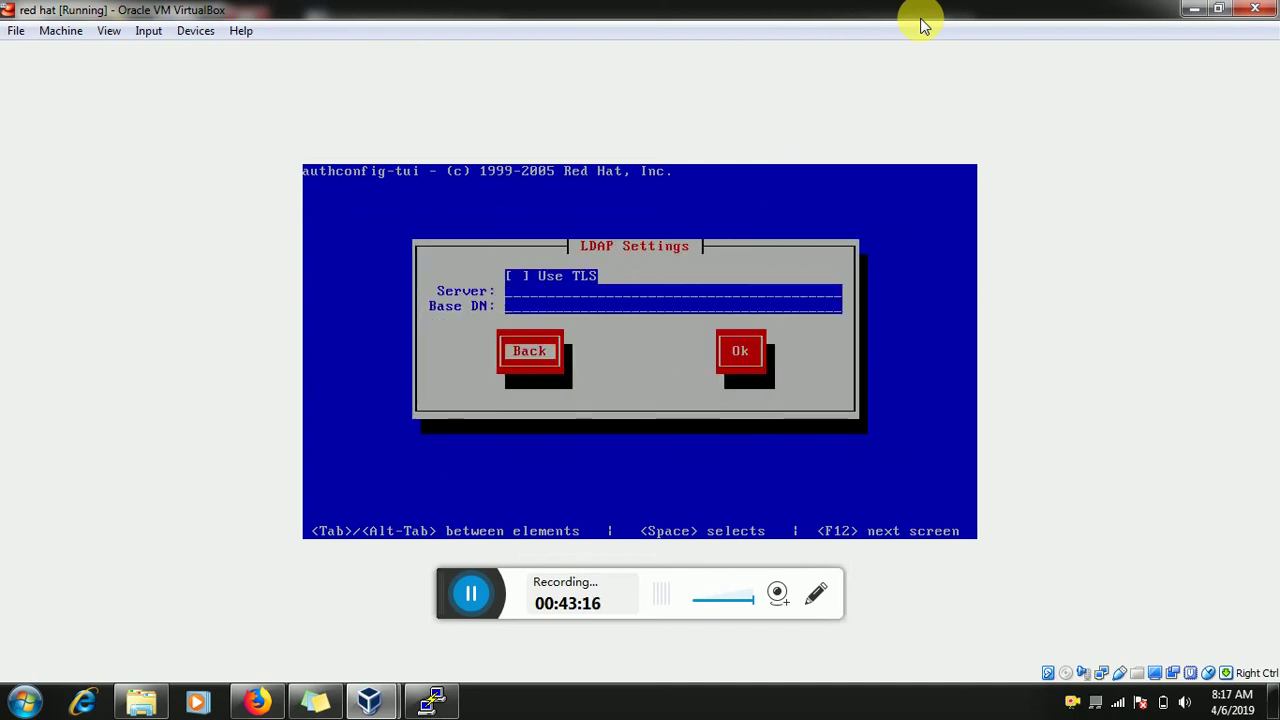
key("Return")
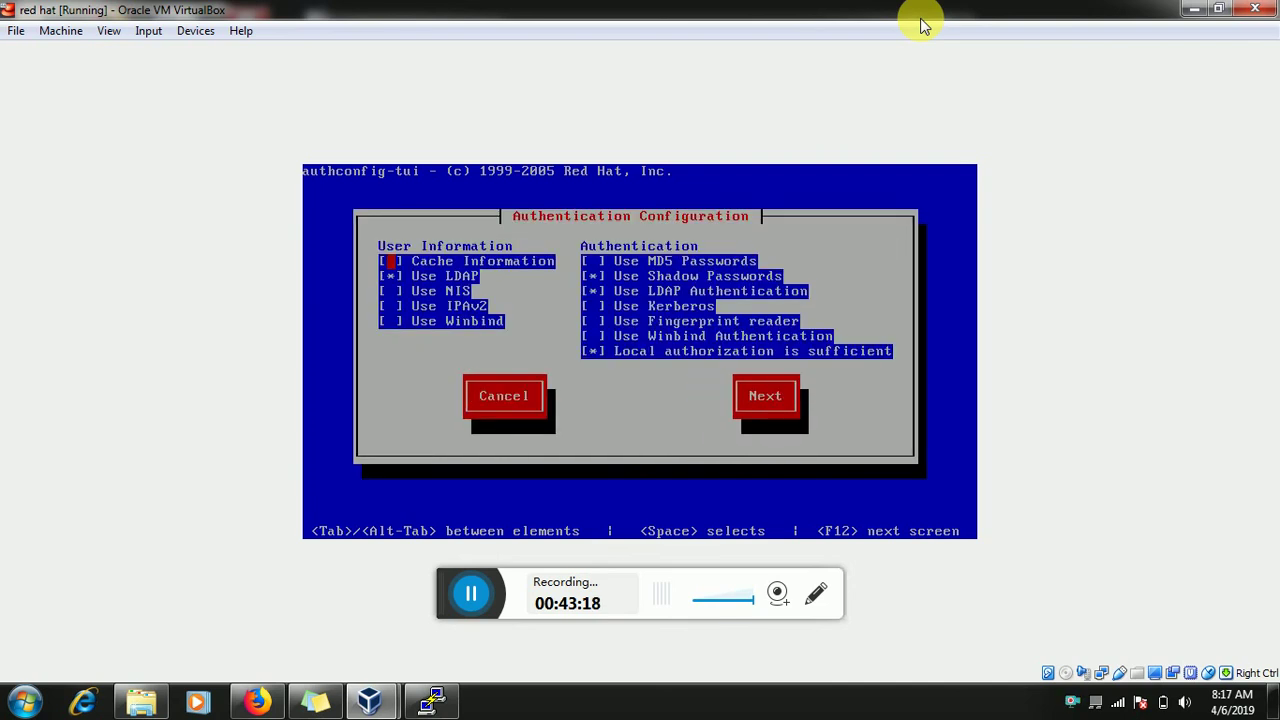
key("Tab")
key("Tab")
key("Tab")
key("Tab")
key("Tab")
key("Tab")
key("Tab")
key("Tab")
key("Tab")
key("Tab")
key("Tab")
key("Tab")
key("Return")
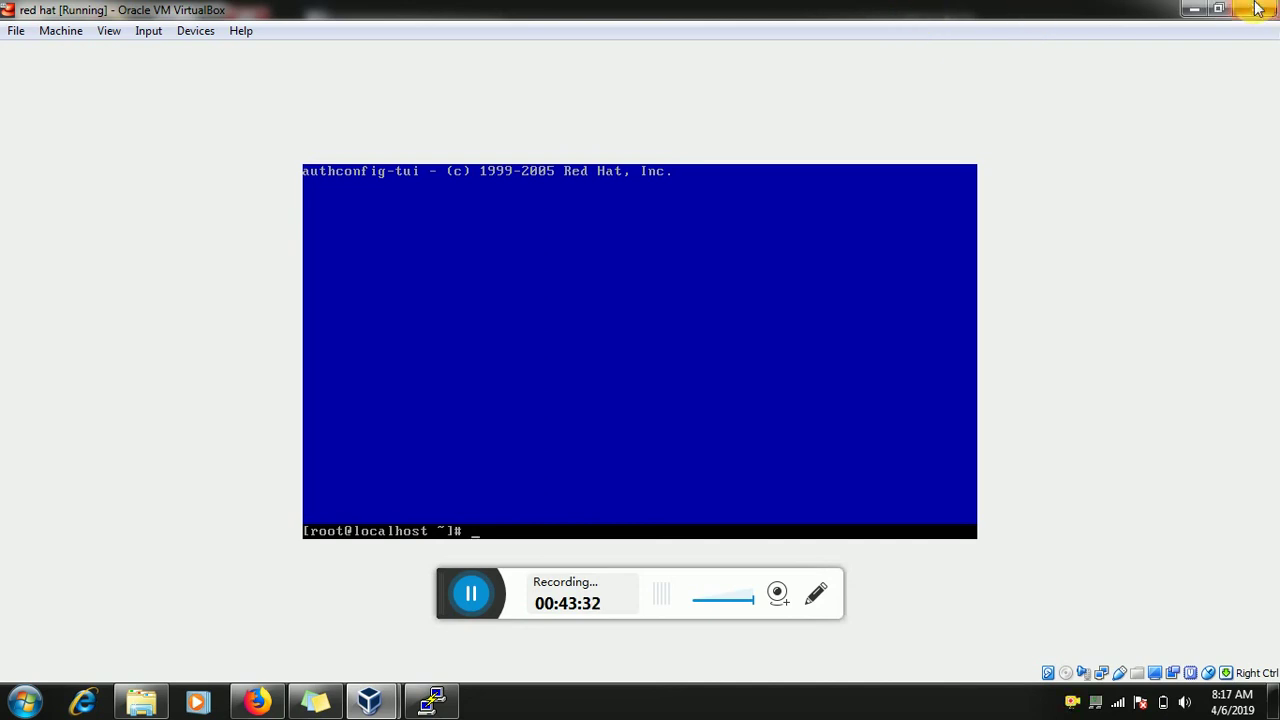
Restore the red hat machine's window to normal size and shut the guest down from its root shell.
left_click(1220, 10)
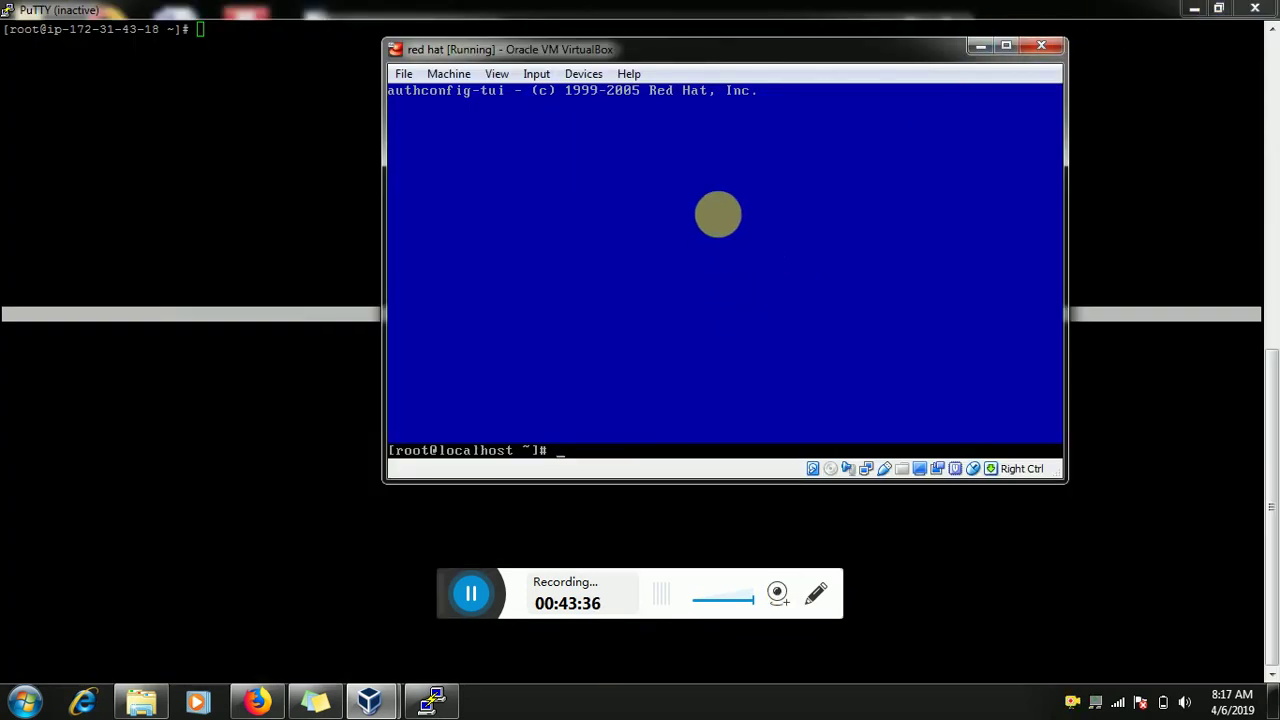
type("it 0")
key("Return")
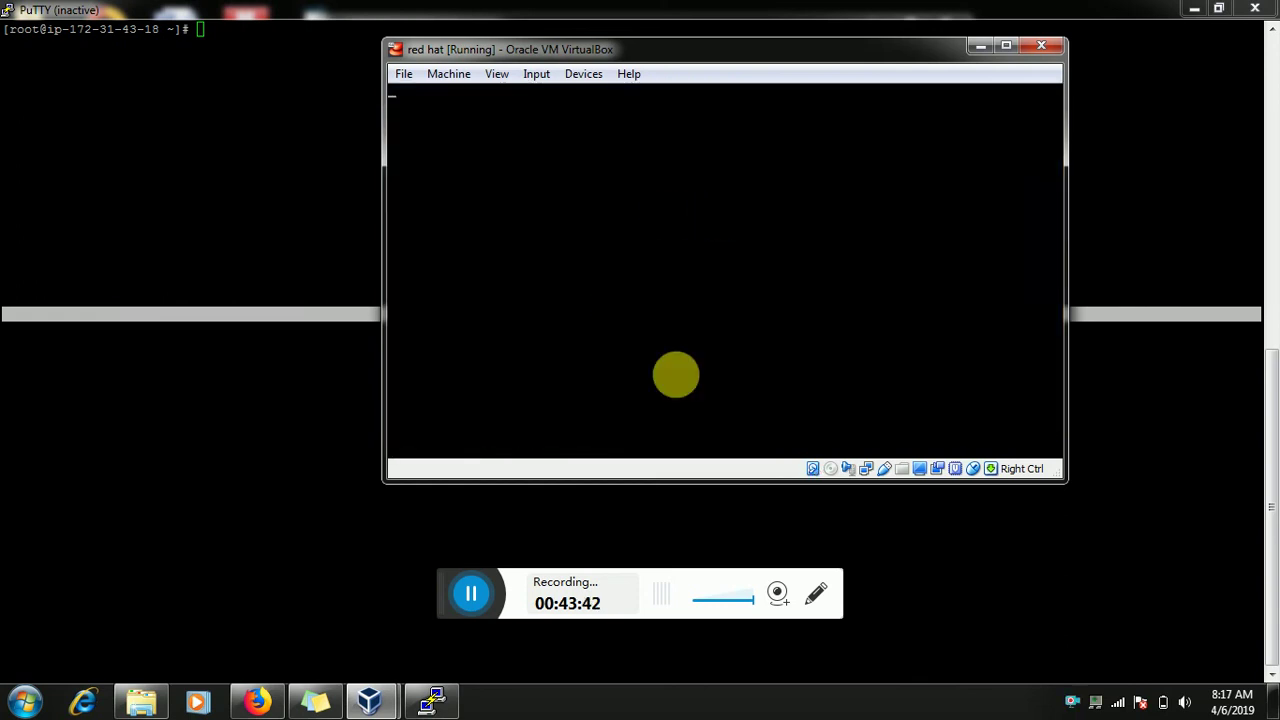
Show the desktop, bring up Oracle VM VirtualBox Manager and cancel its open Create Virtual Machine wizard.
right_click(369, 701)
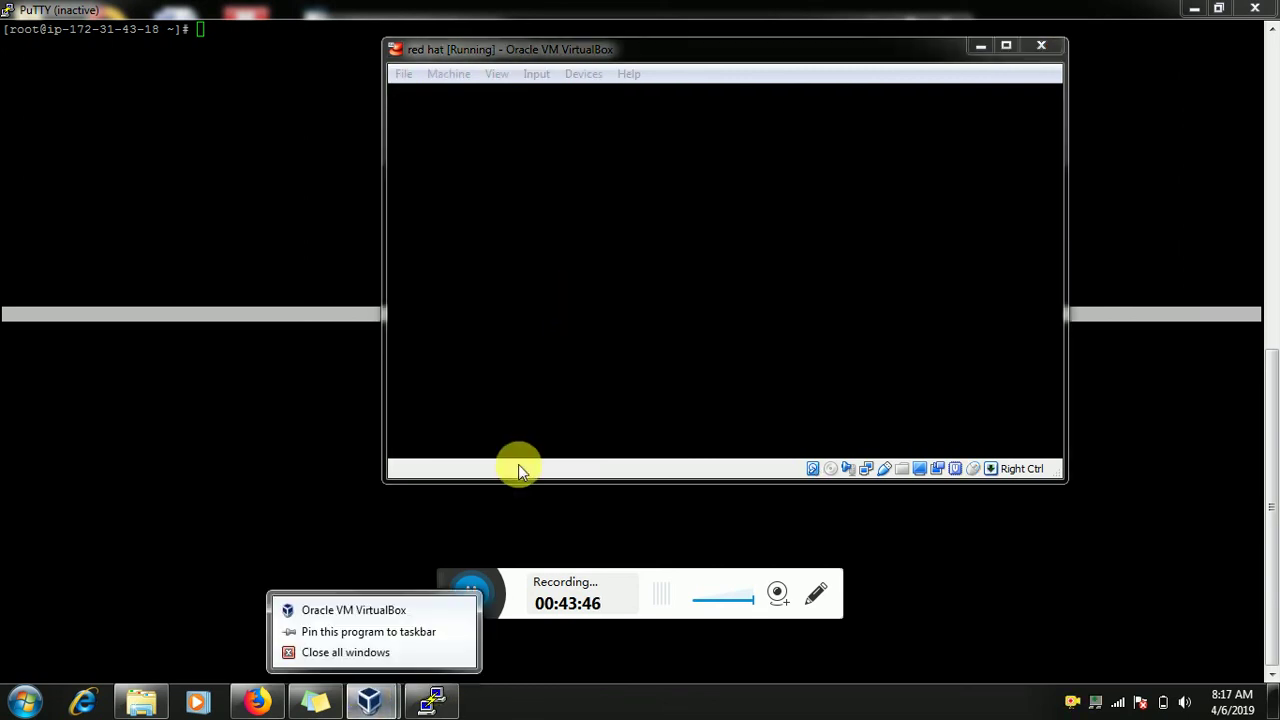
left_click(390, 612)
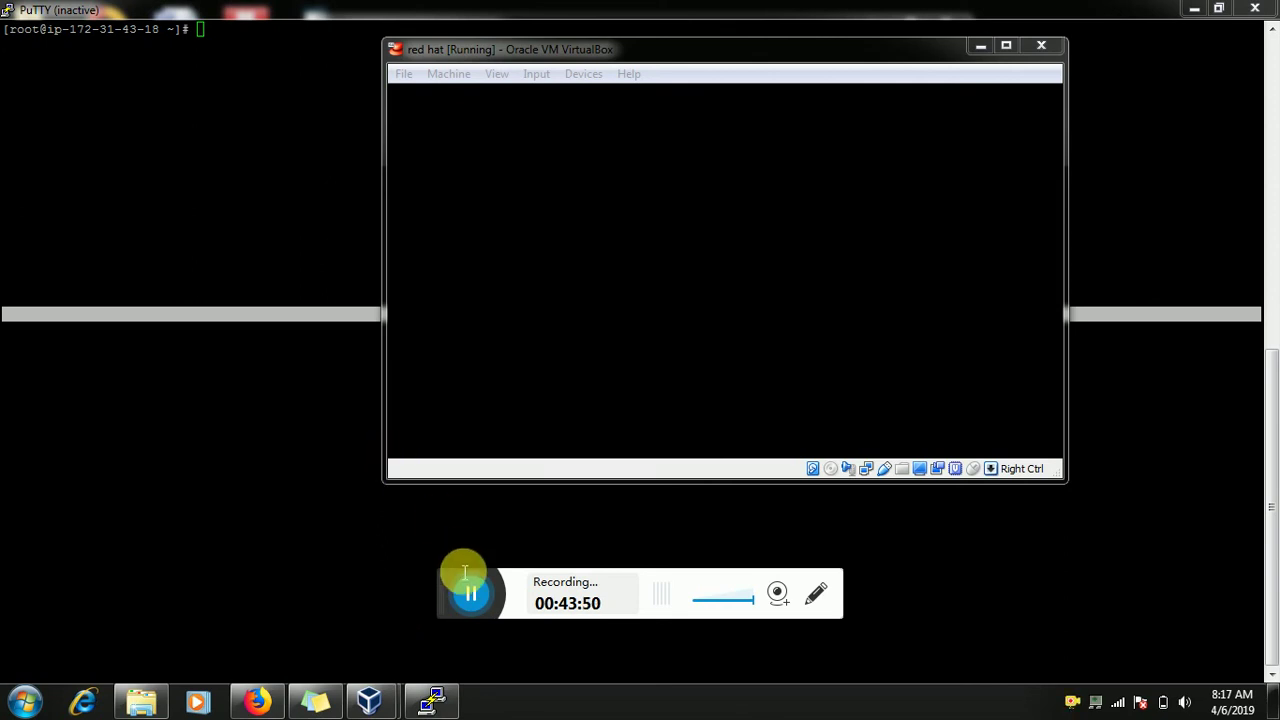
mouse_move(381, 690)
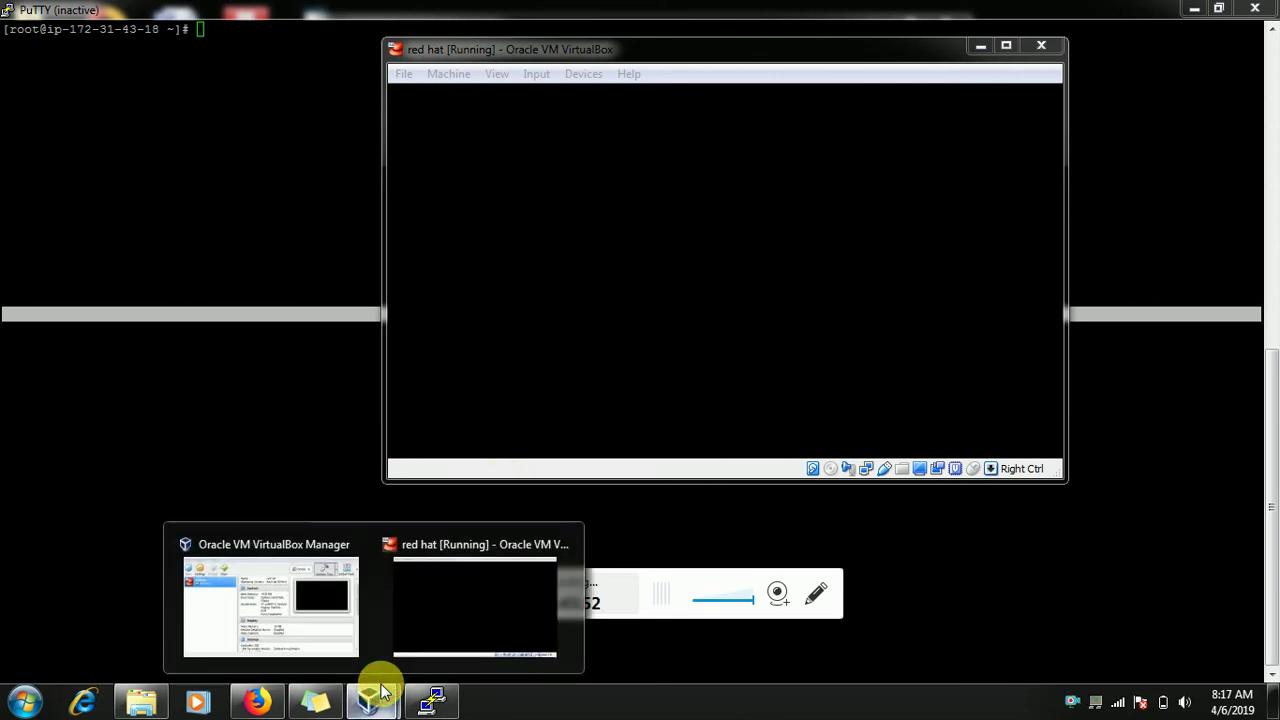
key("super+d")
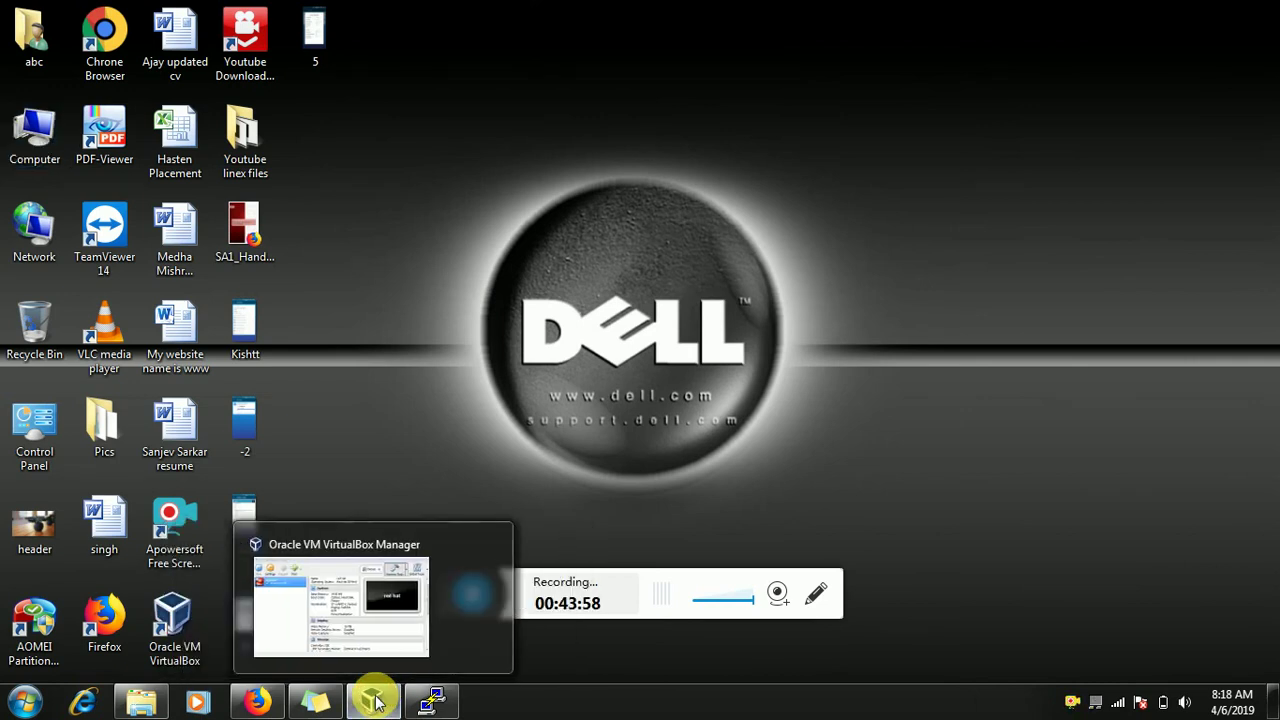
left_click(380, 648)
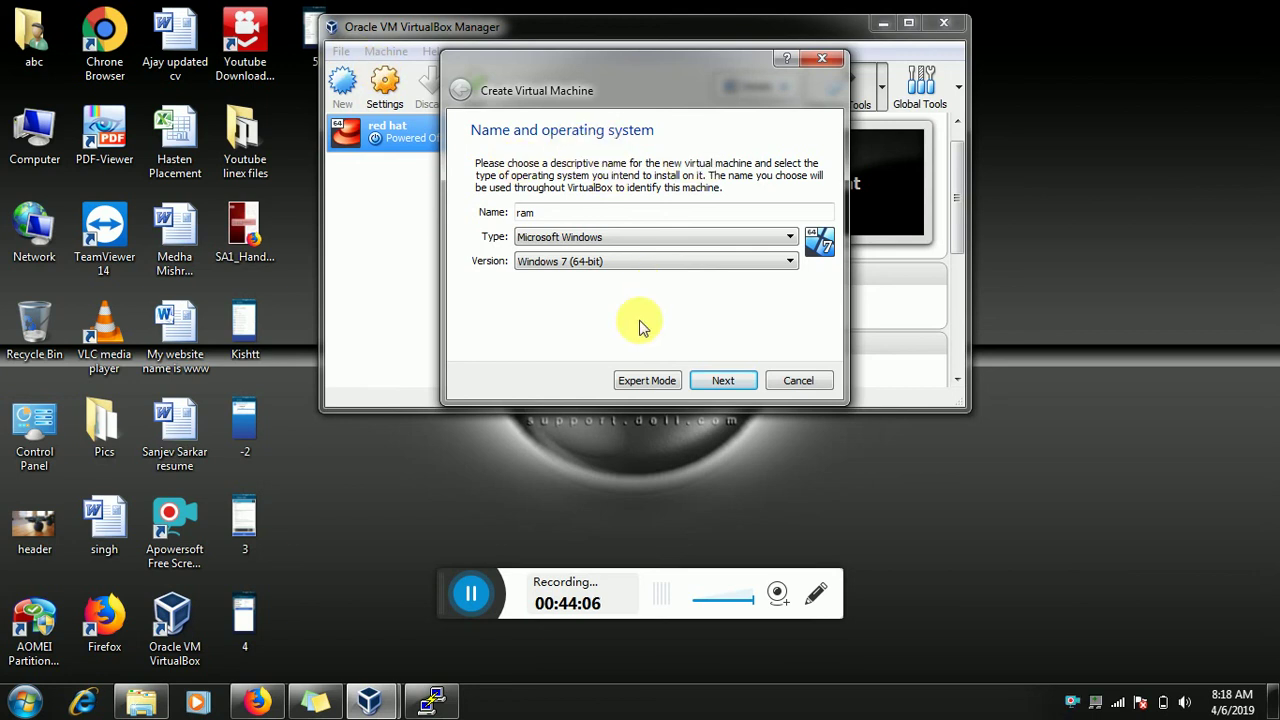
left_click(799, 385)
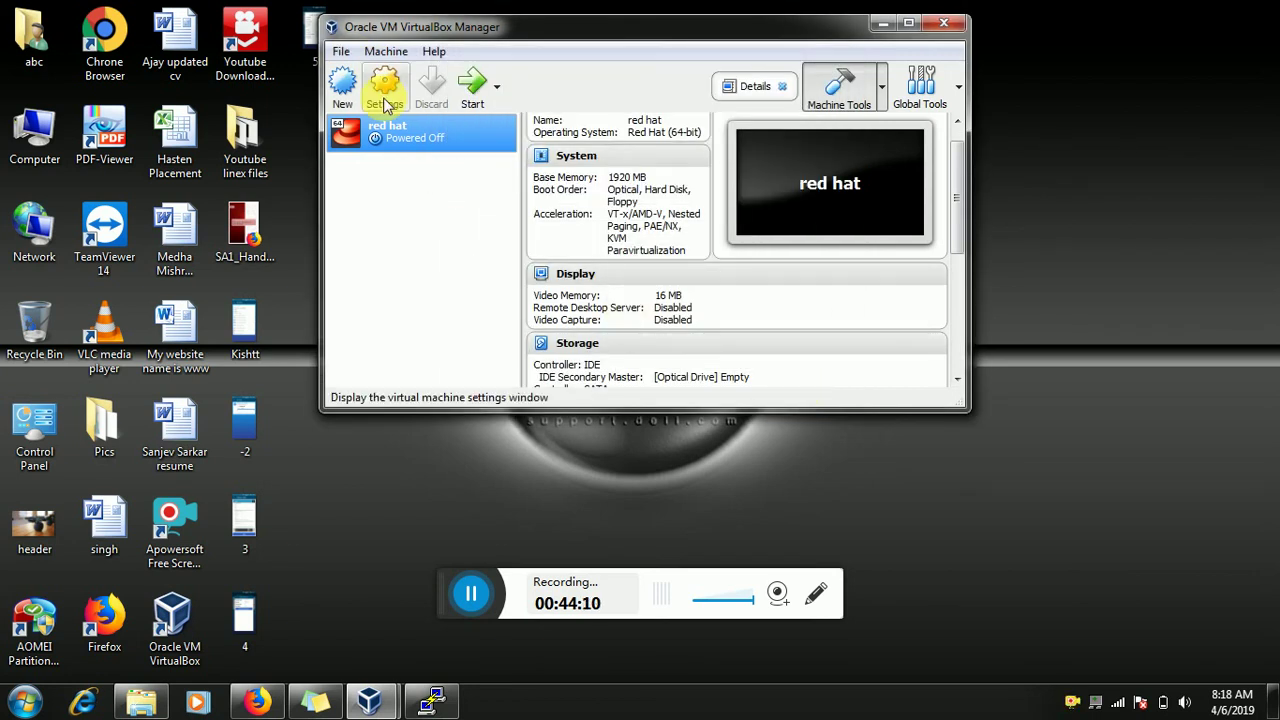
Start a new virtual machine named new with type Linux and version Red Hat (64-bit).
left_click(343, 85)
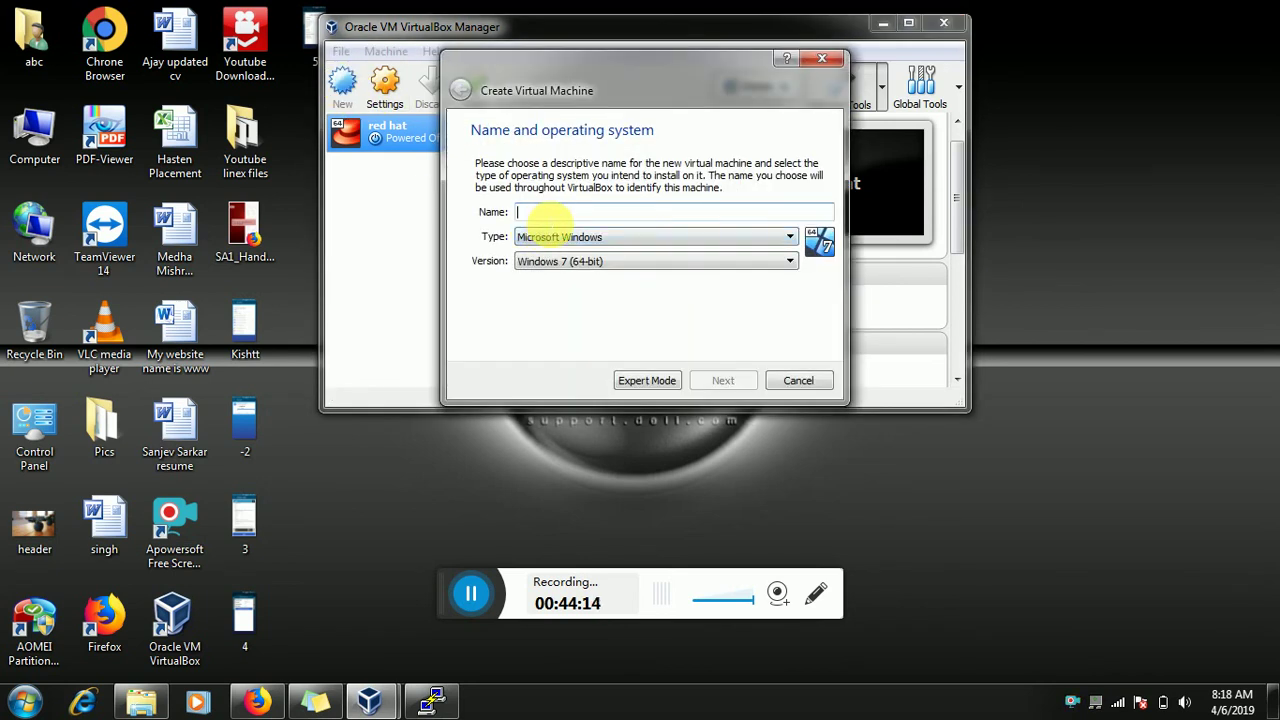
type("new")
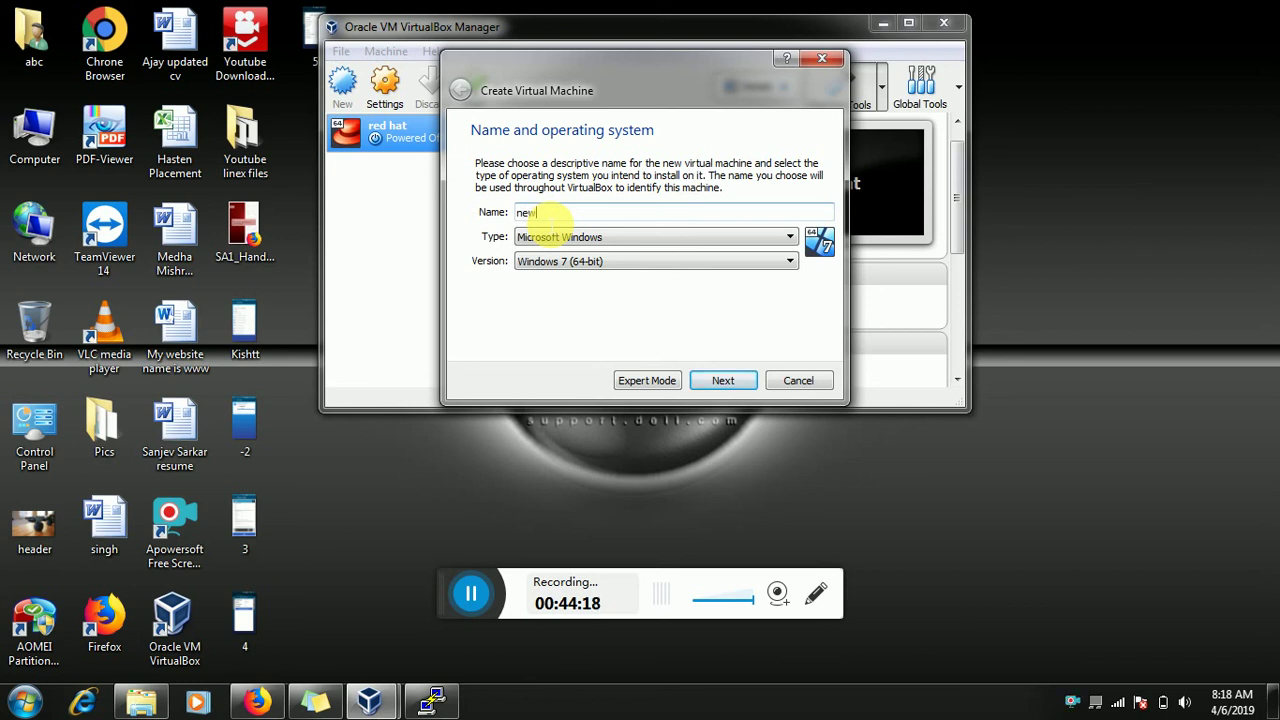
left_click(543, 238)
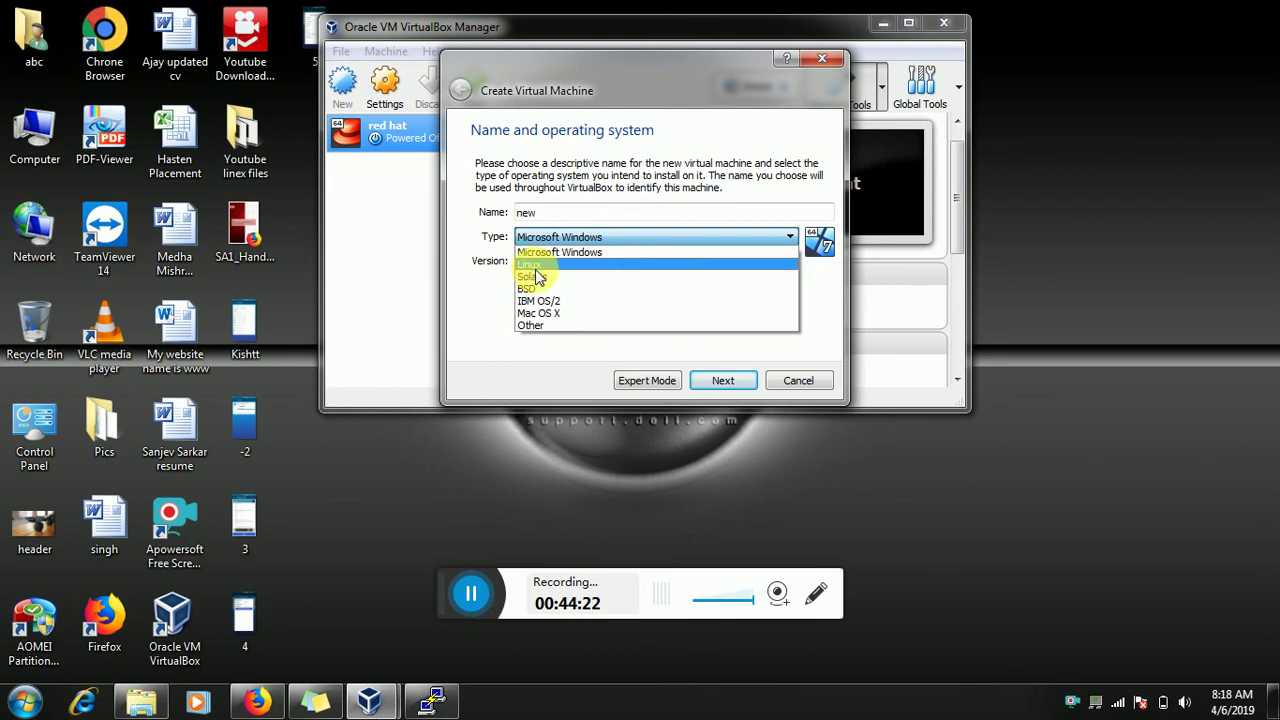
left_click(535, 266)
left_click(544, 264)
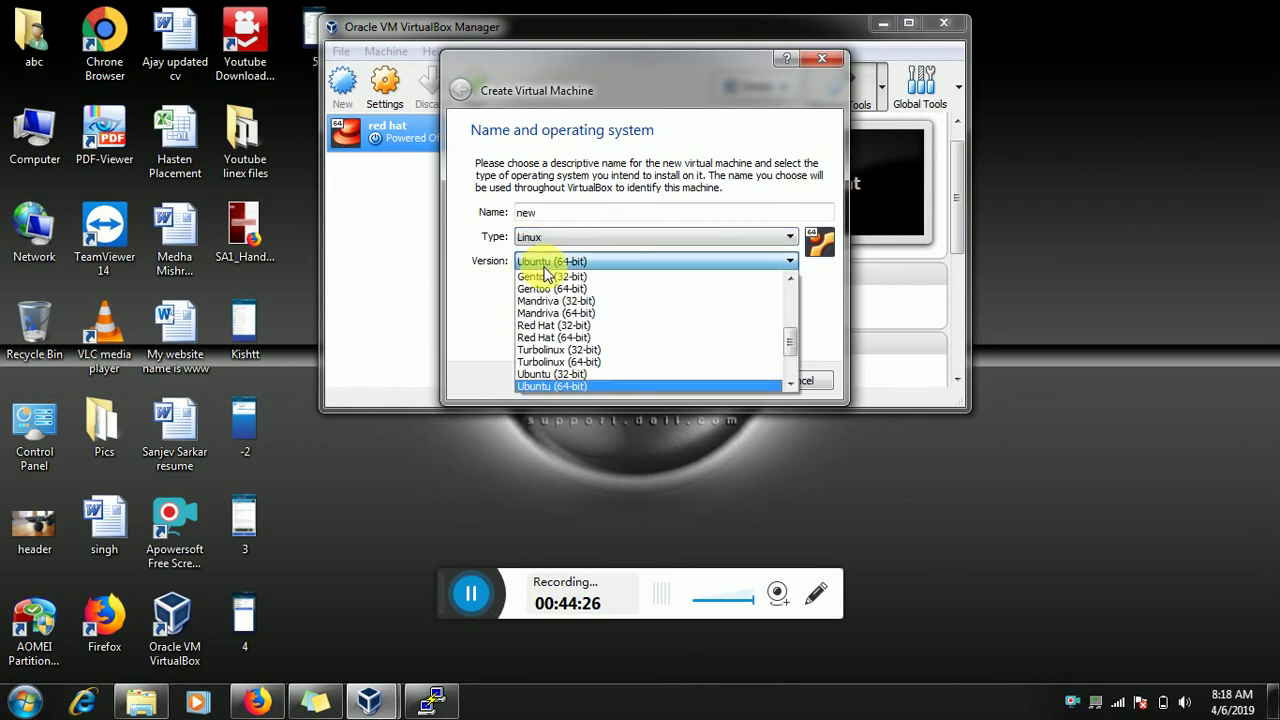
left_click(555, 337)
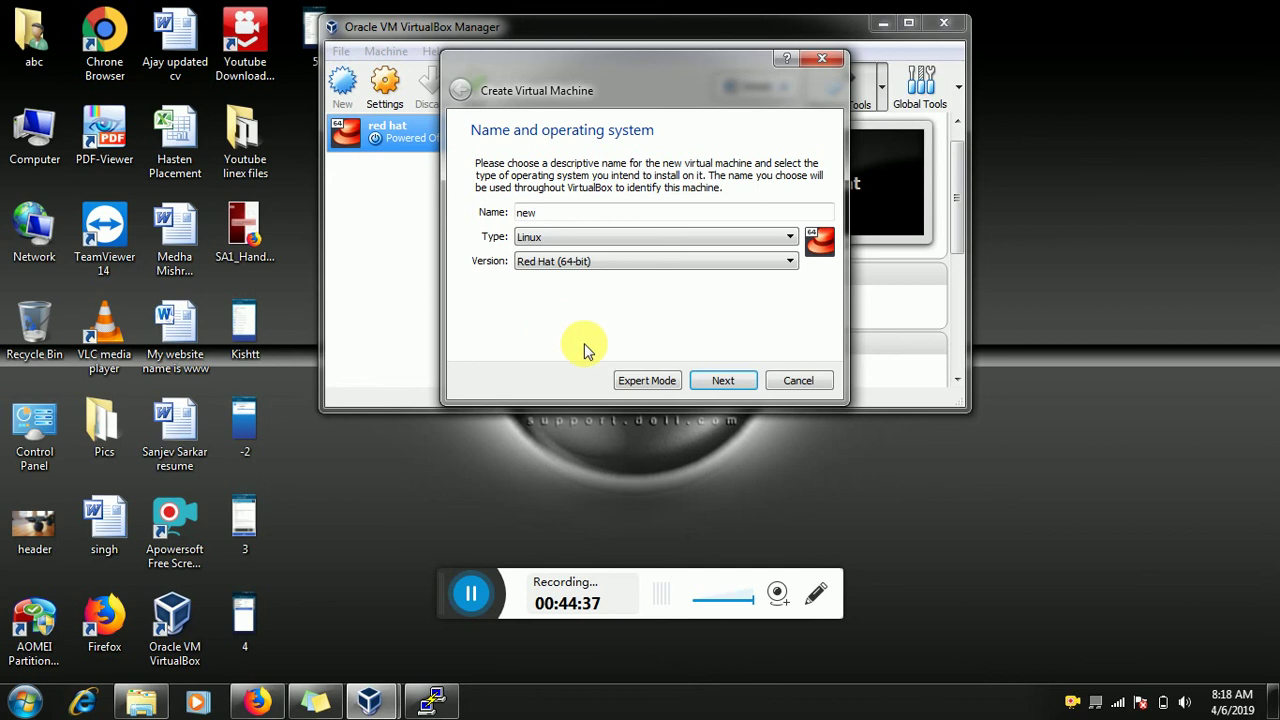
left_click(722, 381)
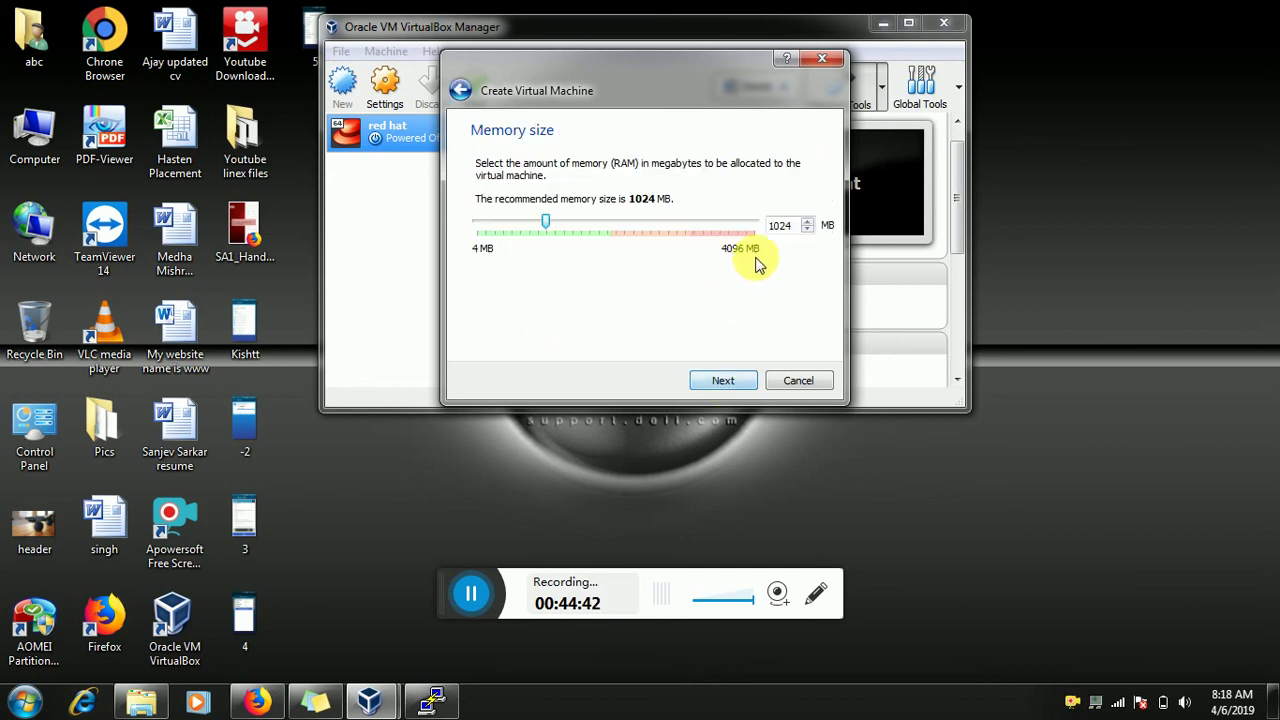
Accept 1024 MB of memory and create a dynamically allocated 8.00 GB VDI hard disk named new.
left_click(724, 380)
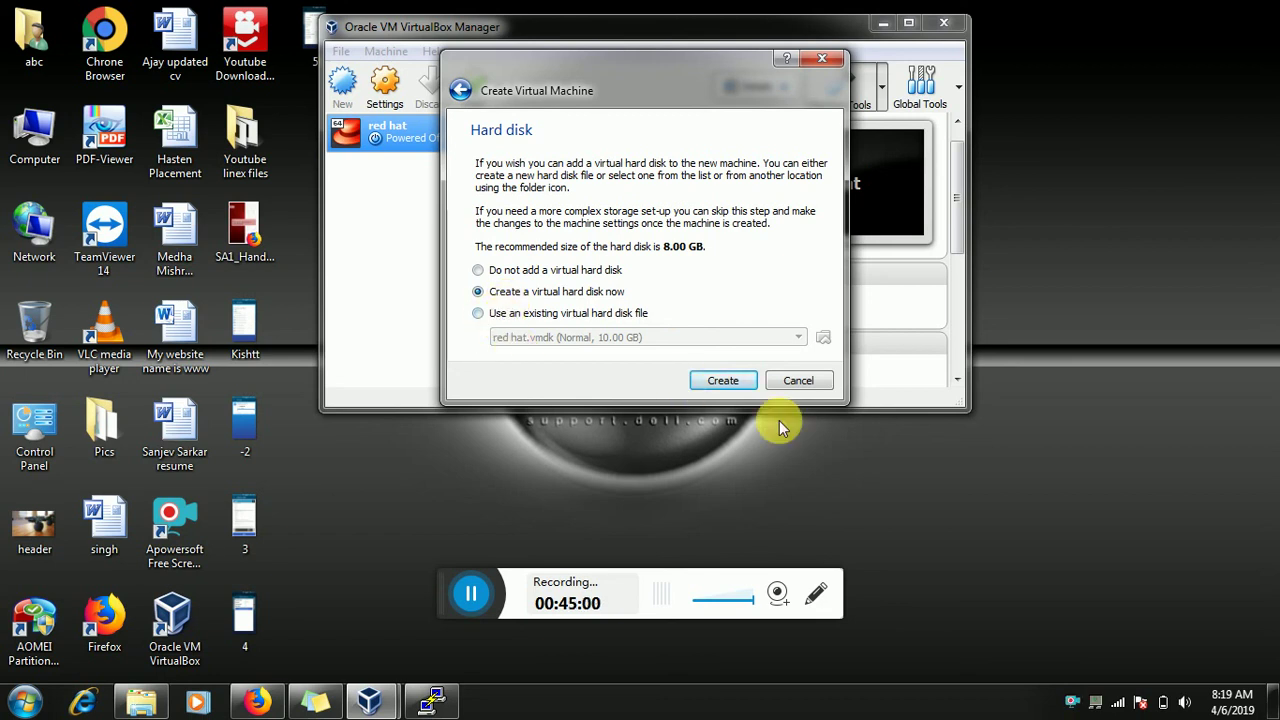
left_click(735, 381)
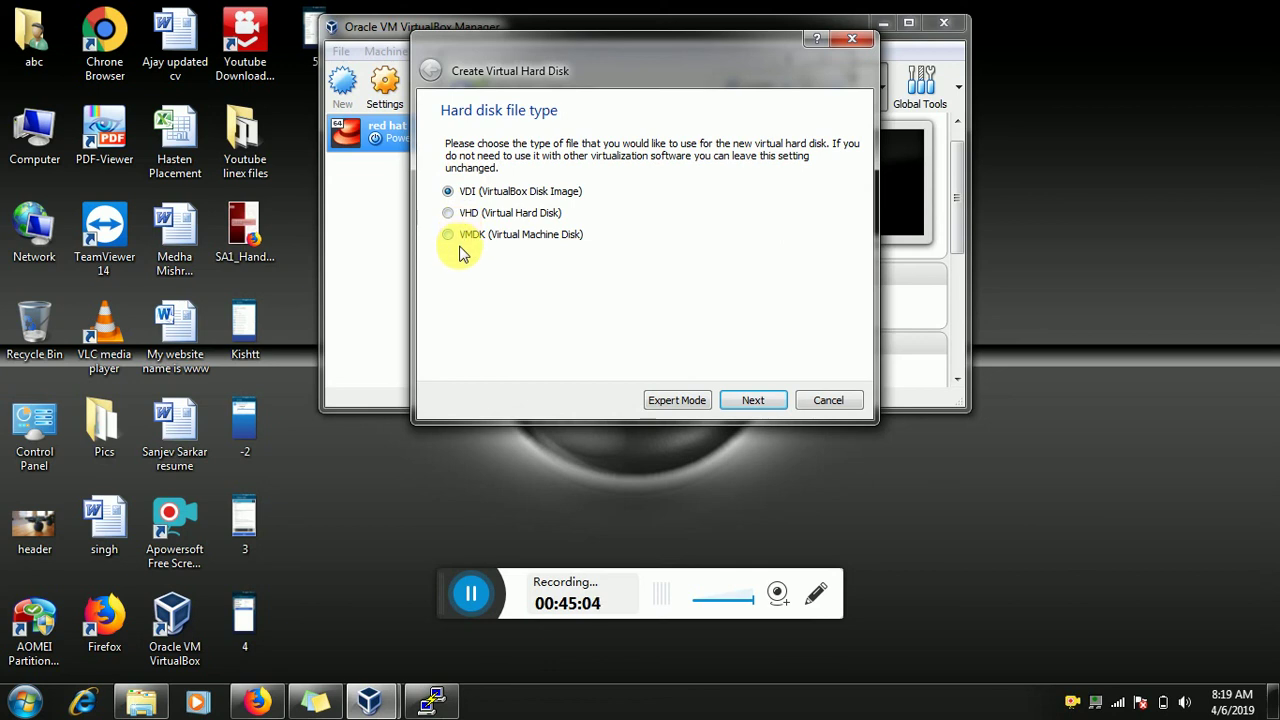
left_click(757, 399)
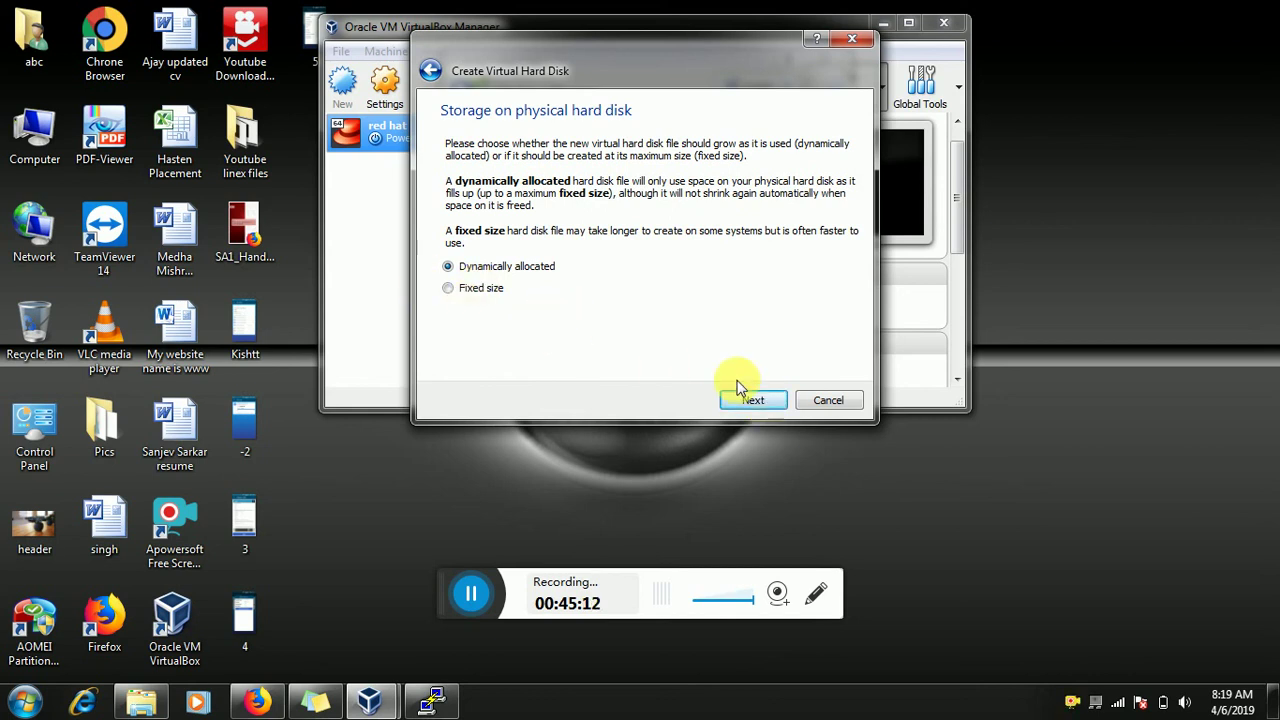
left_click(746, 405)
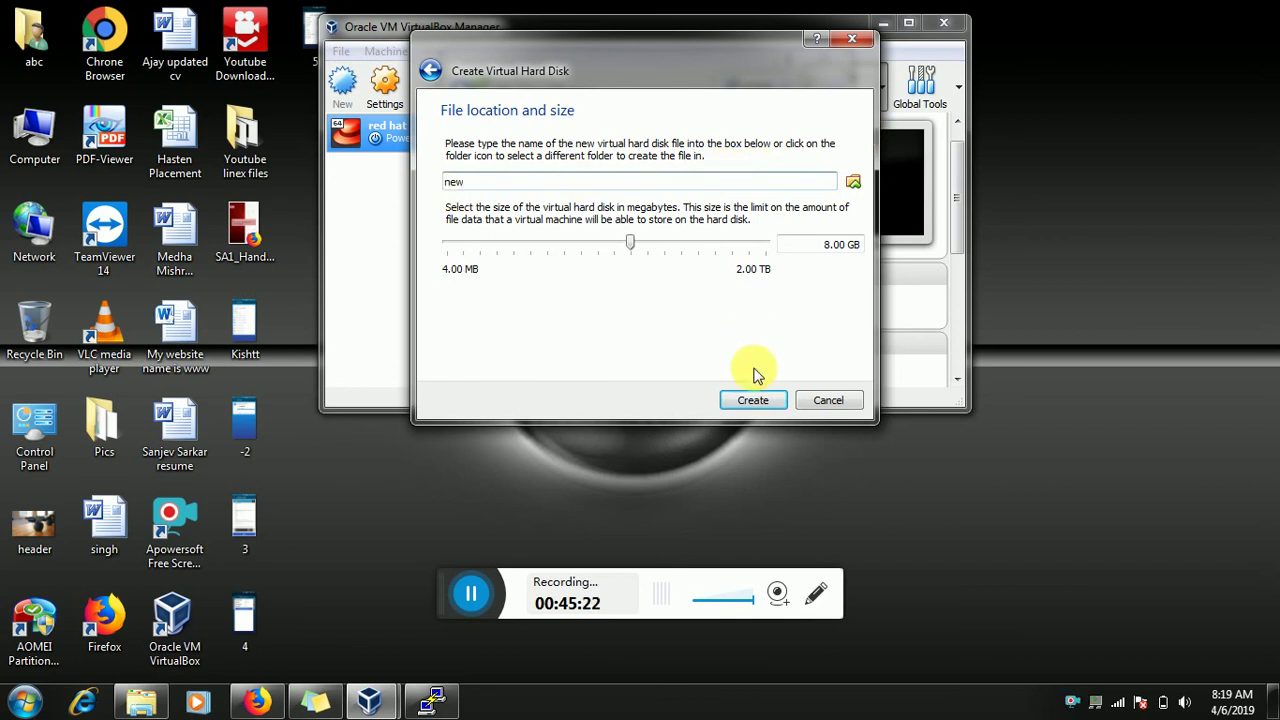
left_click(752, 400)
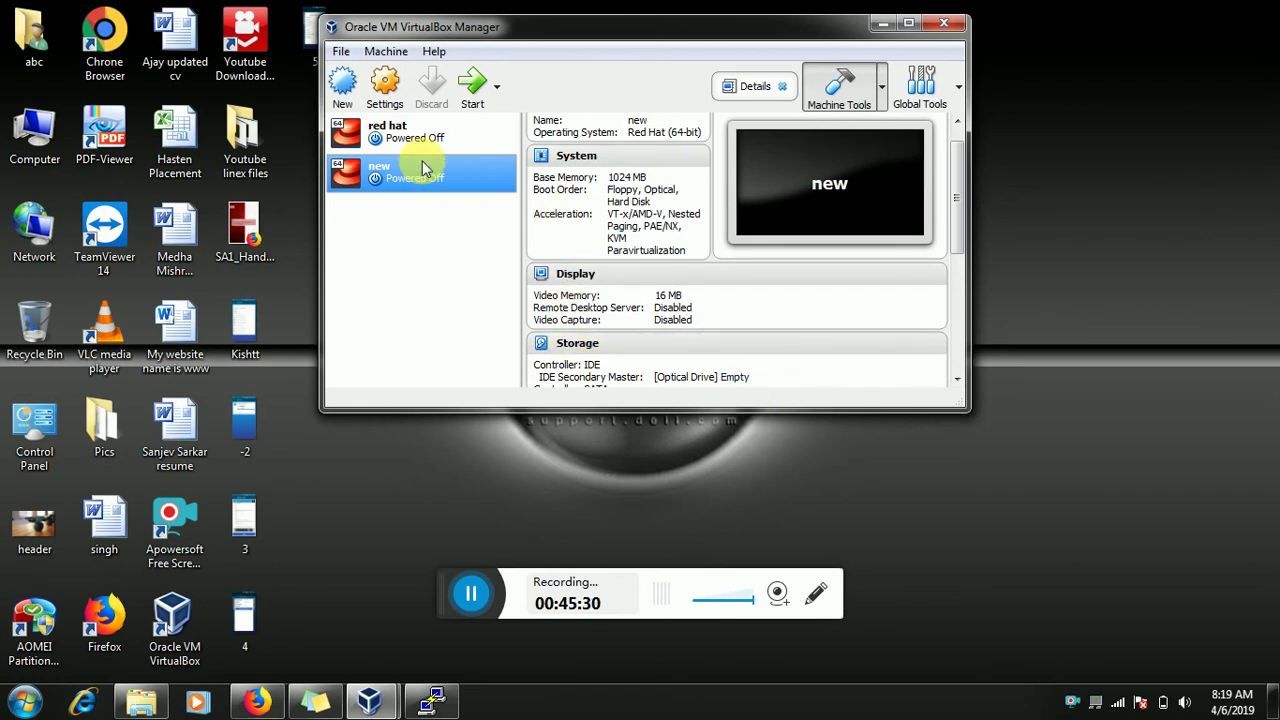
Open the settings of the new machine and review its General basics and the System motherboard, processor and acceleration options.
left_click(390, 100)
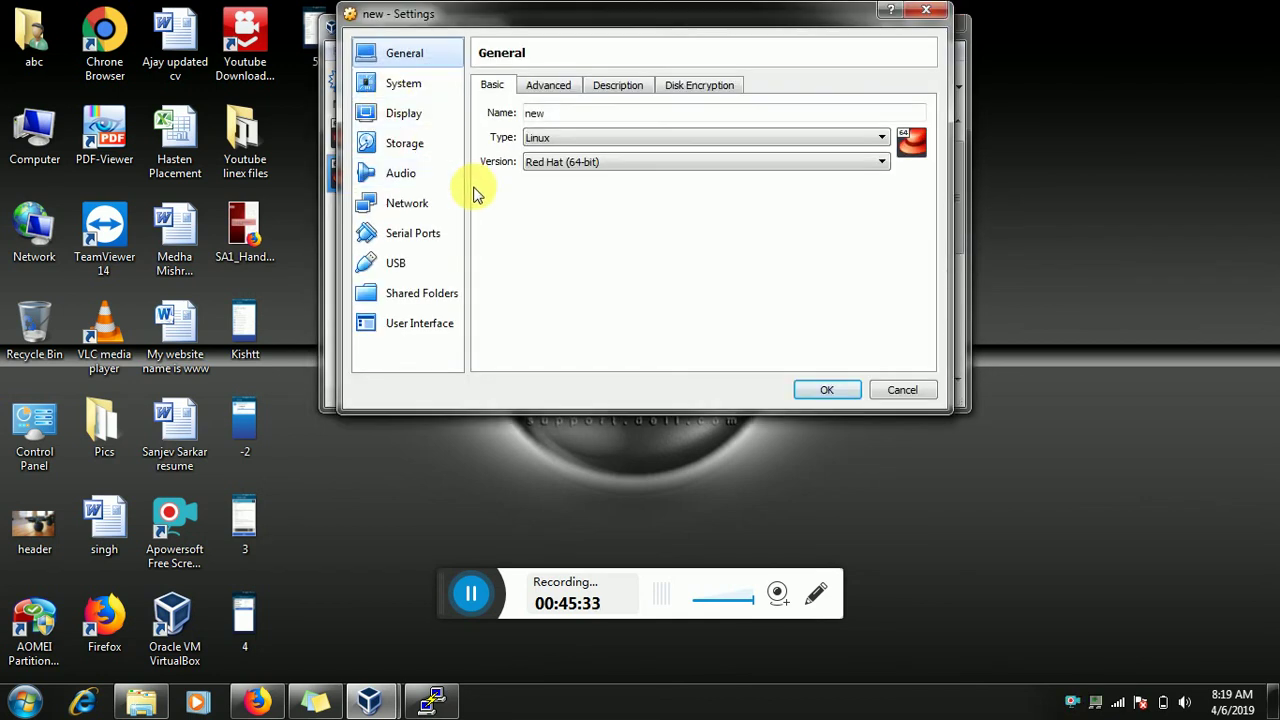
left_click(410, 87)
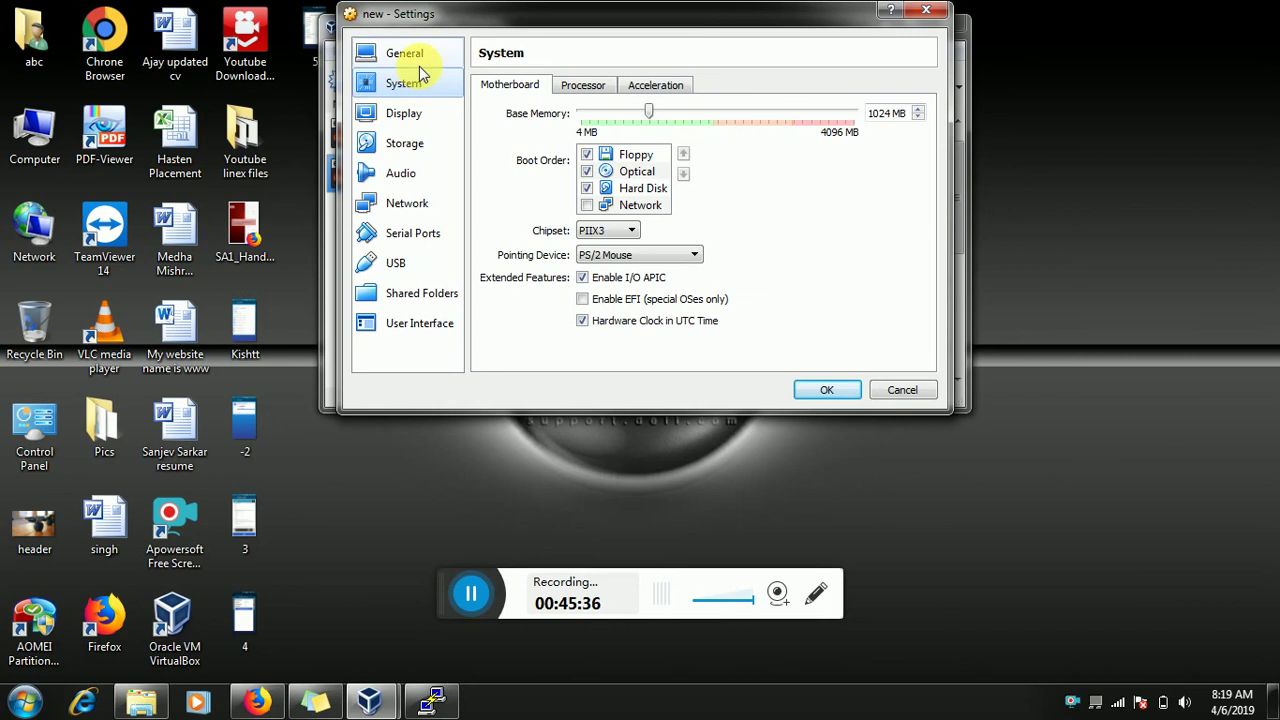
left_click(424, 54)
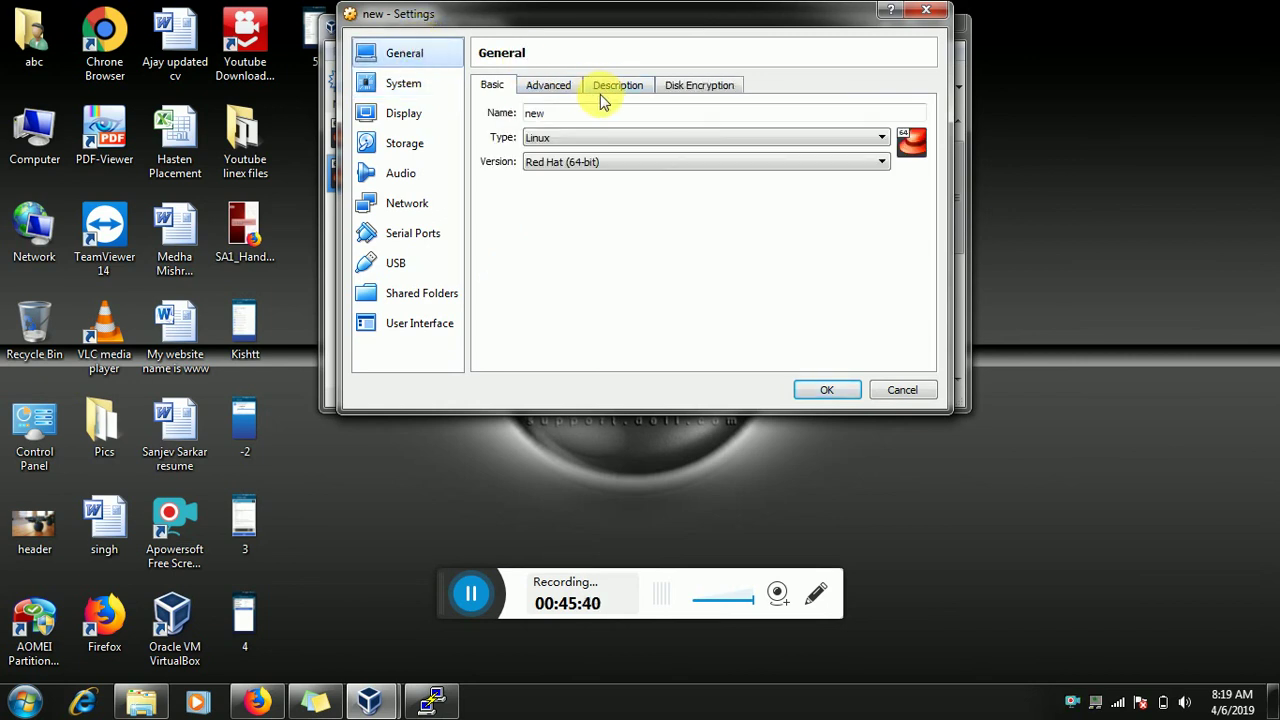
left_click(397, 104)
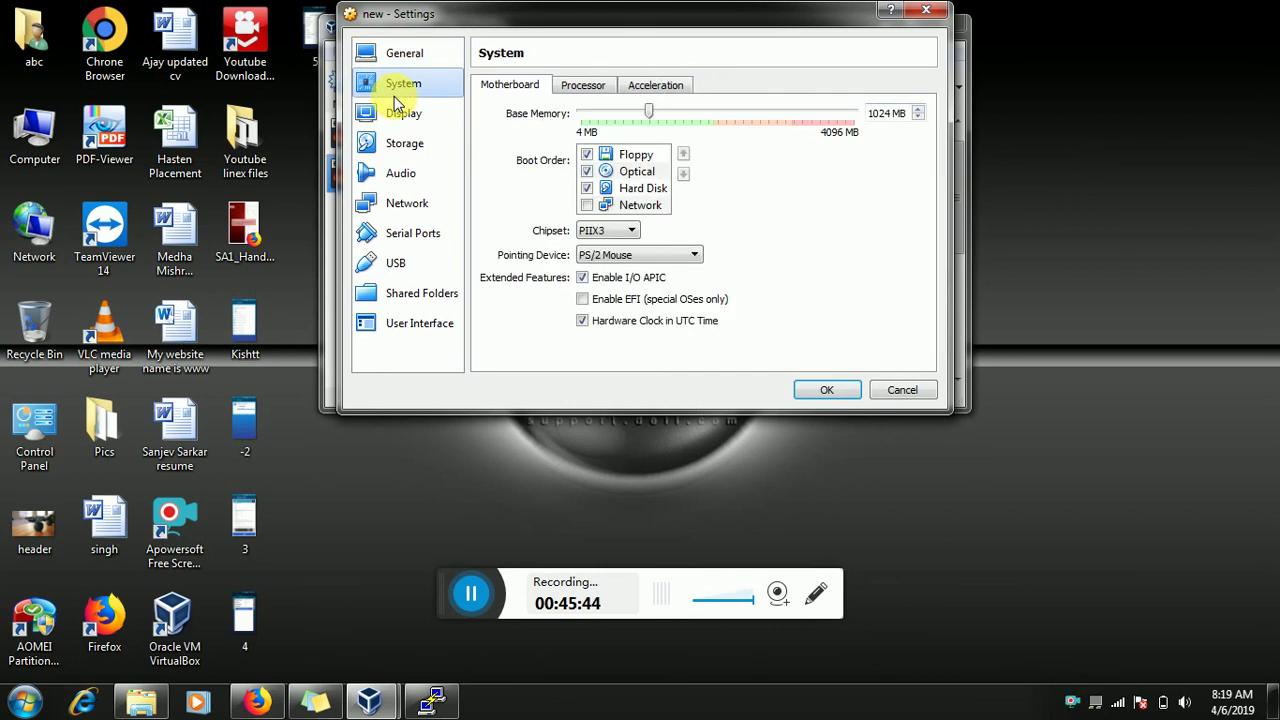
left_click(576, 98)
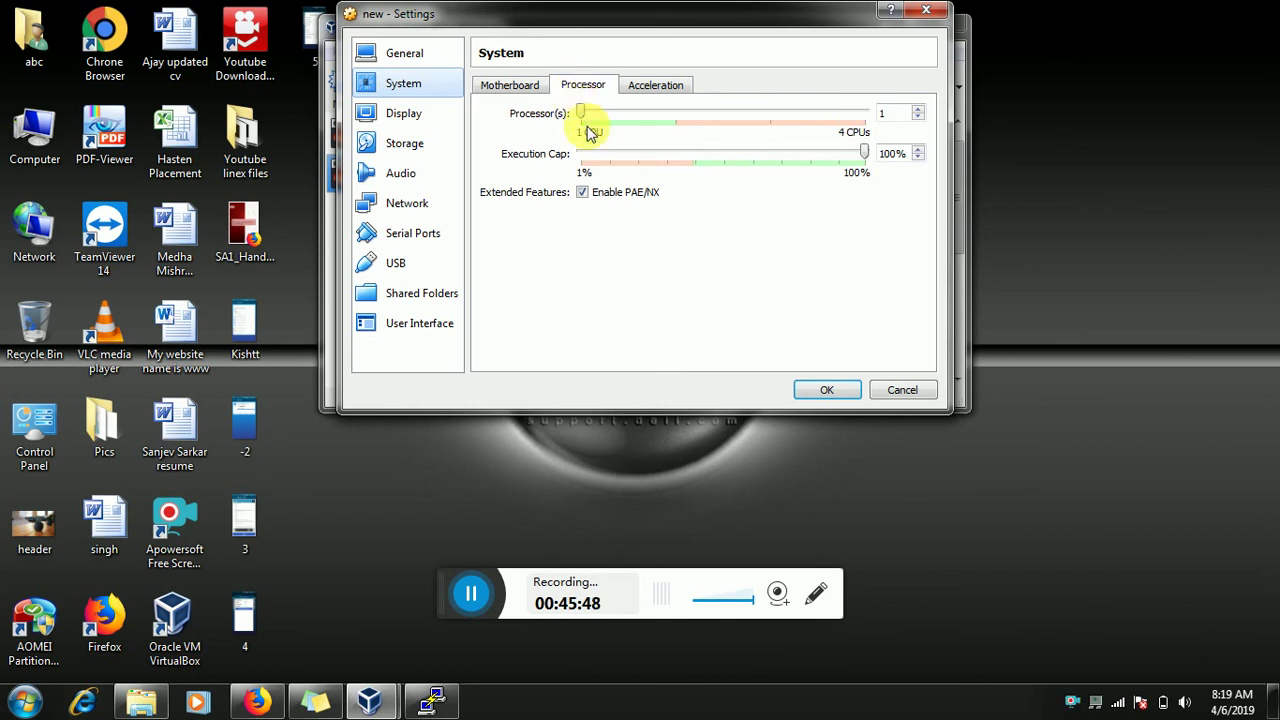
left_click(666, 92)
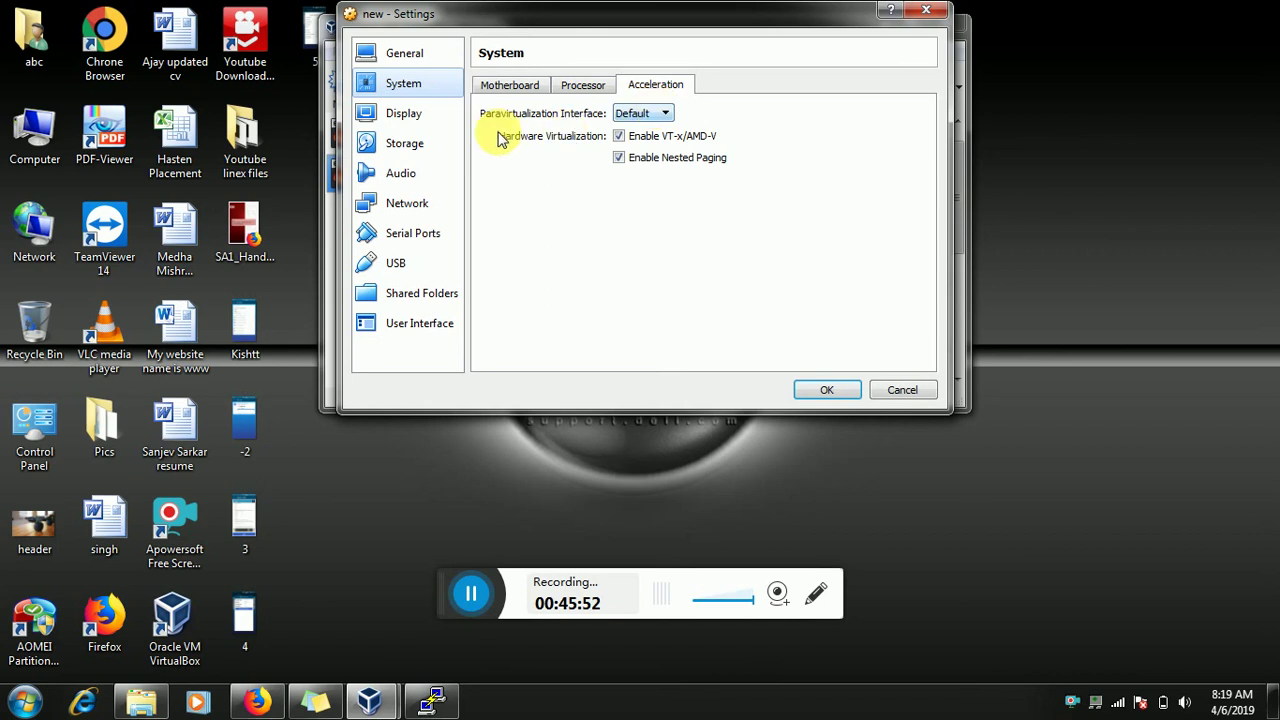
left_click(421, 118)
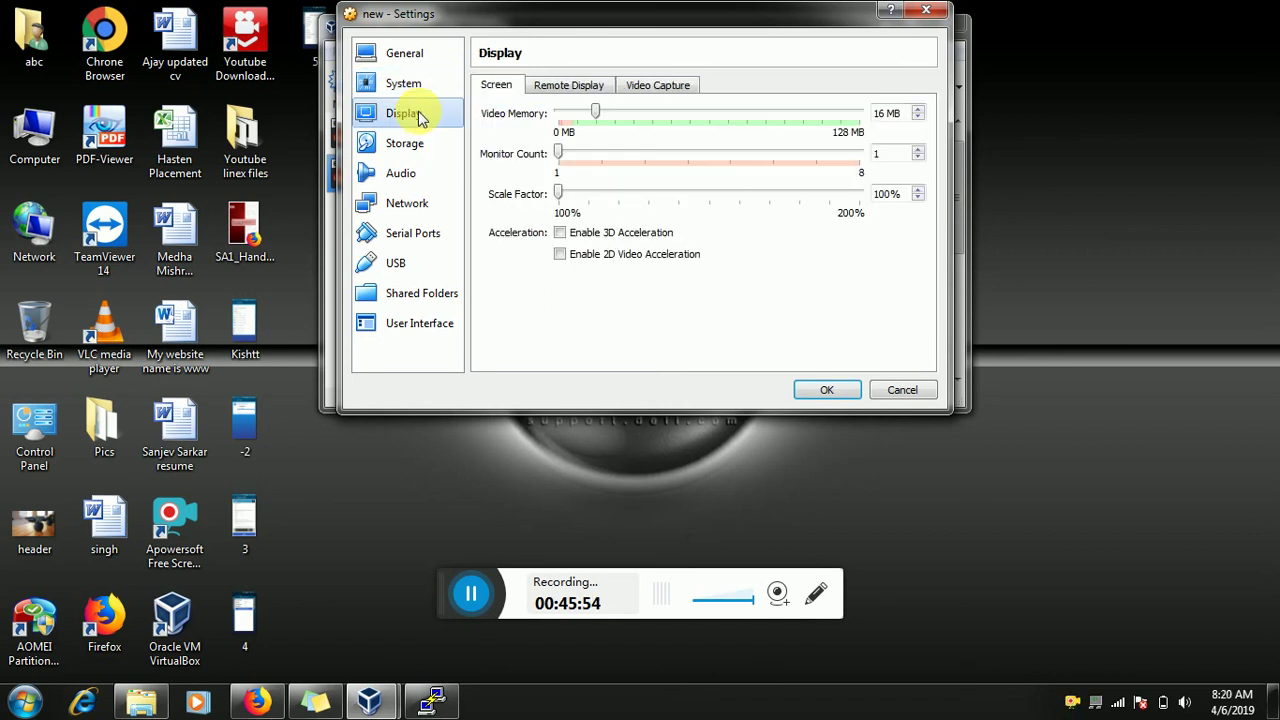
left_click(415, 87)
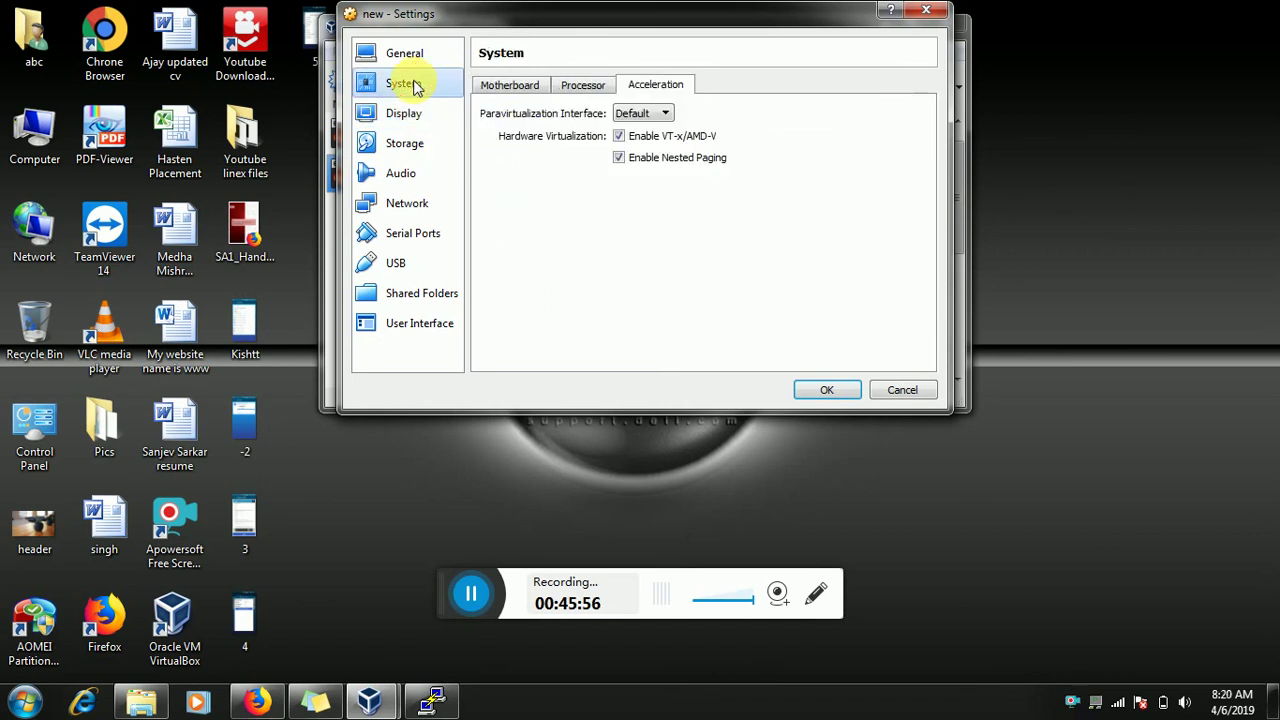
left_click(538, 88)
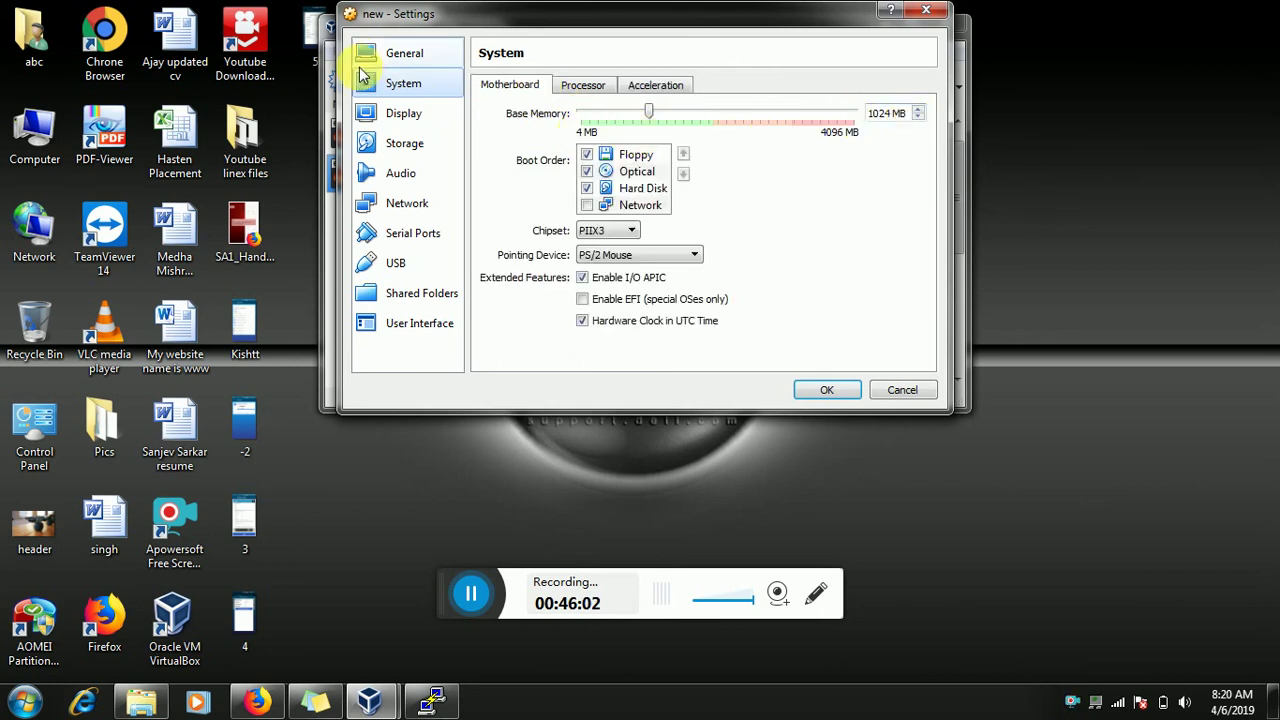
Review the new machine's storage devices and advanced General options, and close its settings with the values accepted.
left_click(396, 56)
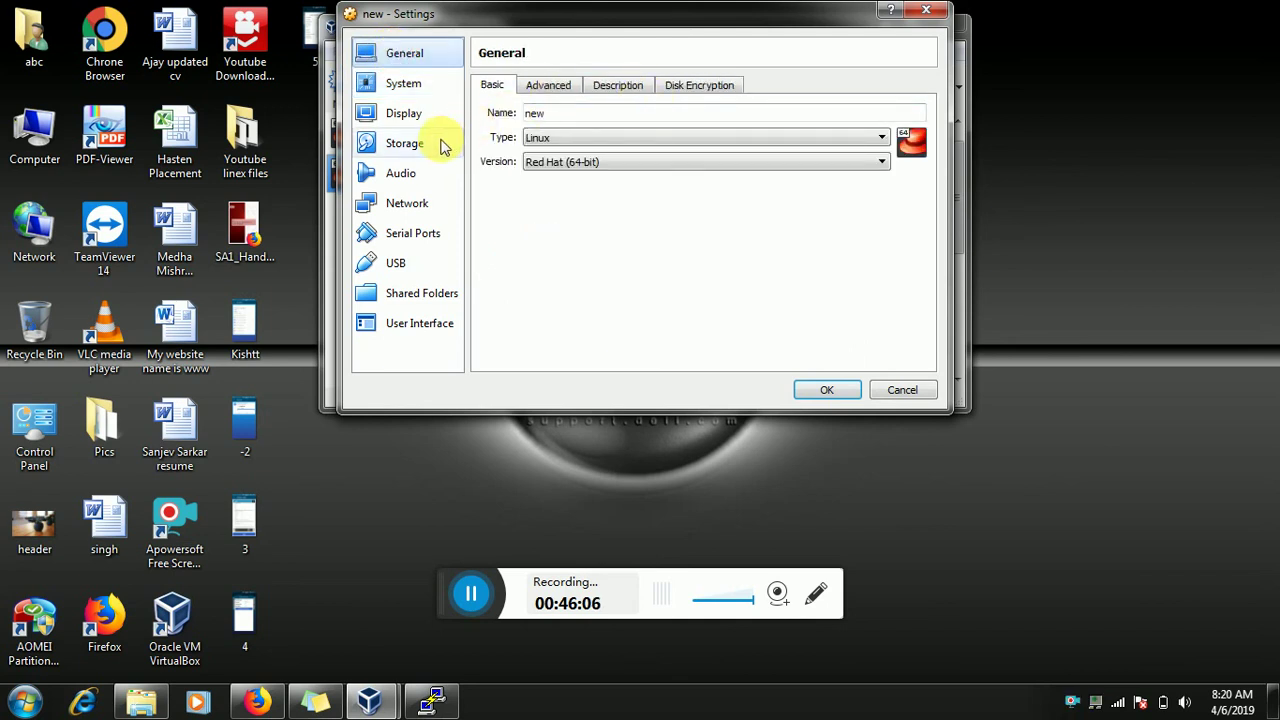
left_click(444, 147)
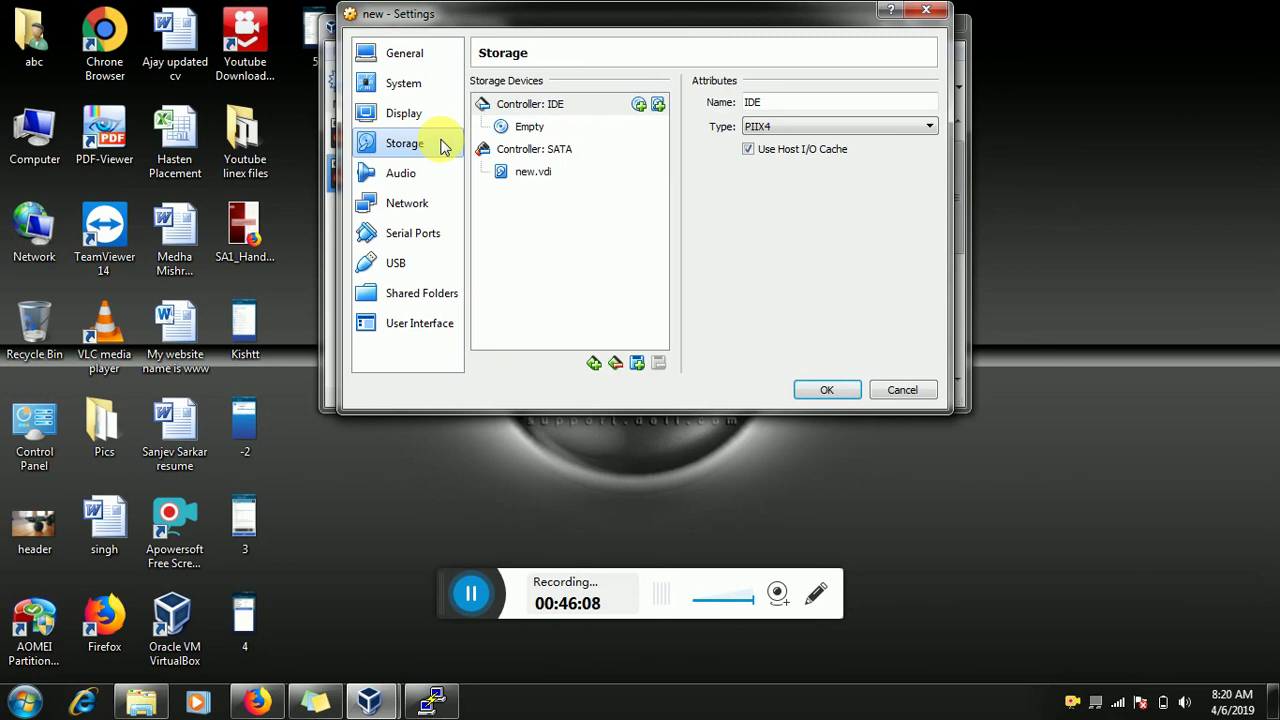
left_click(417, 70)
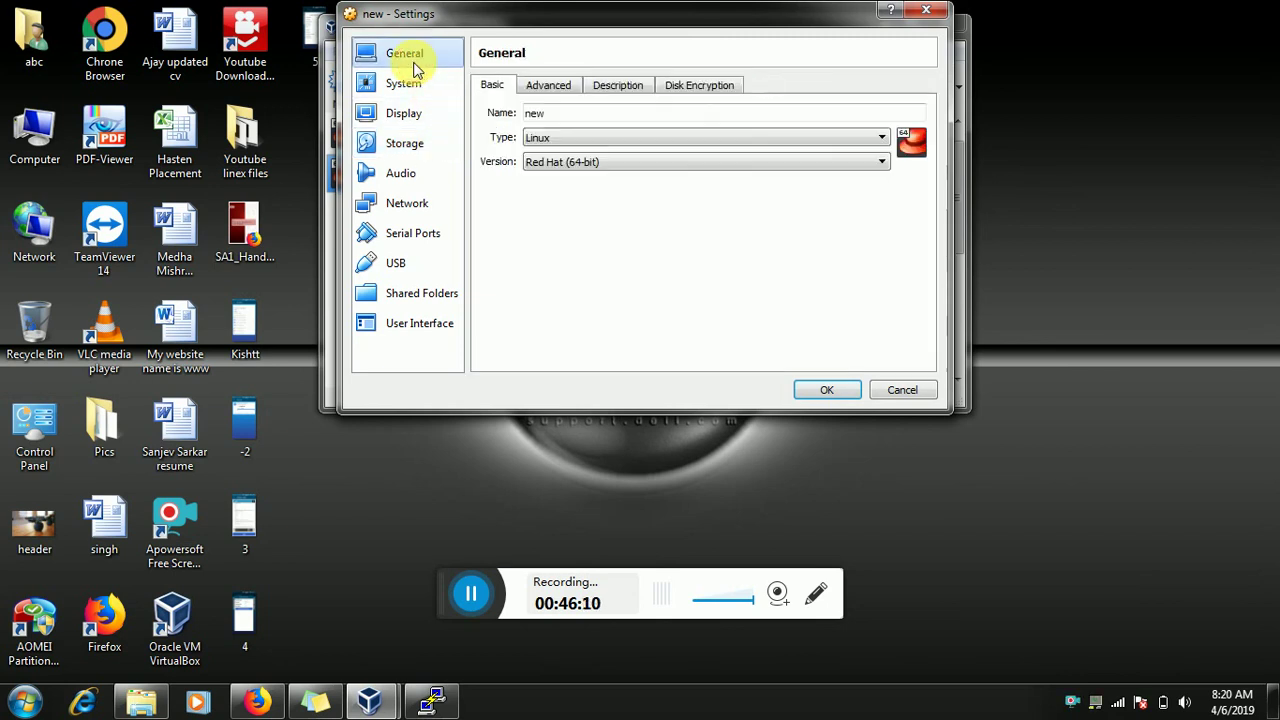
left_click(560, 92)
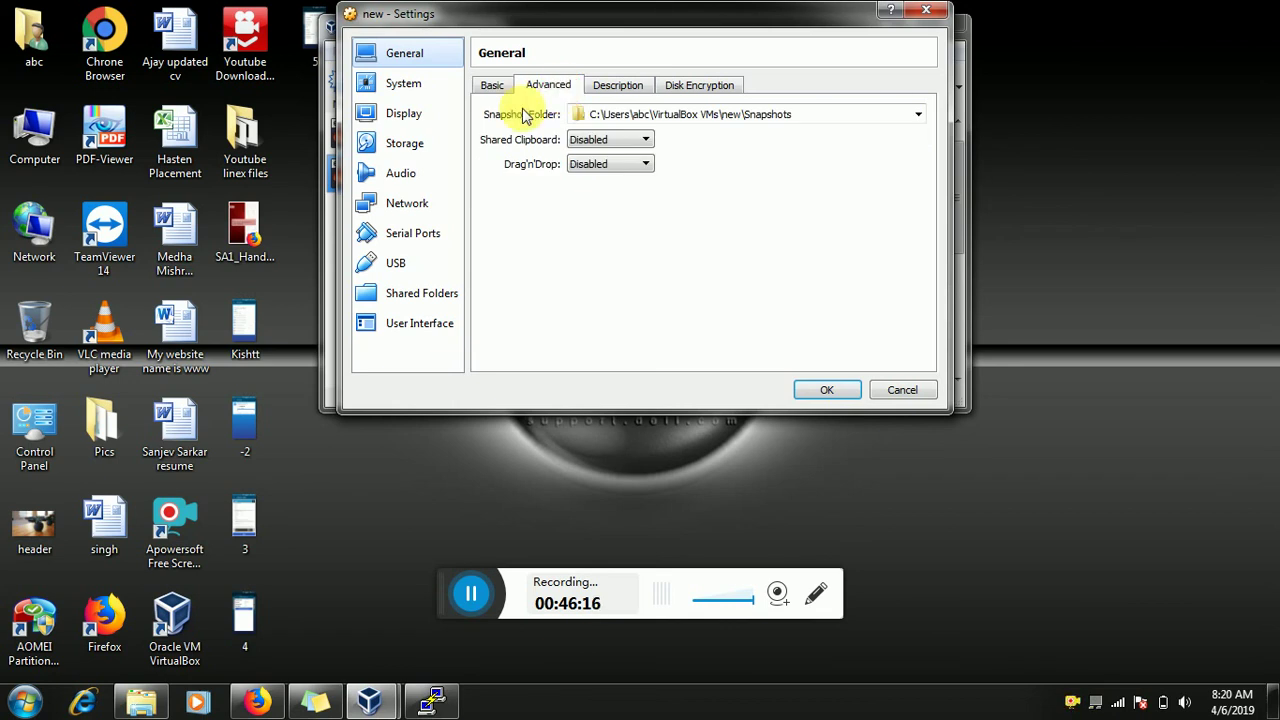
left_click(808, 395)
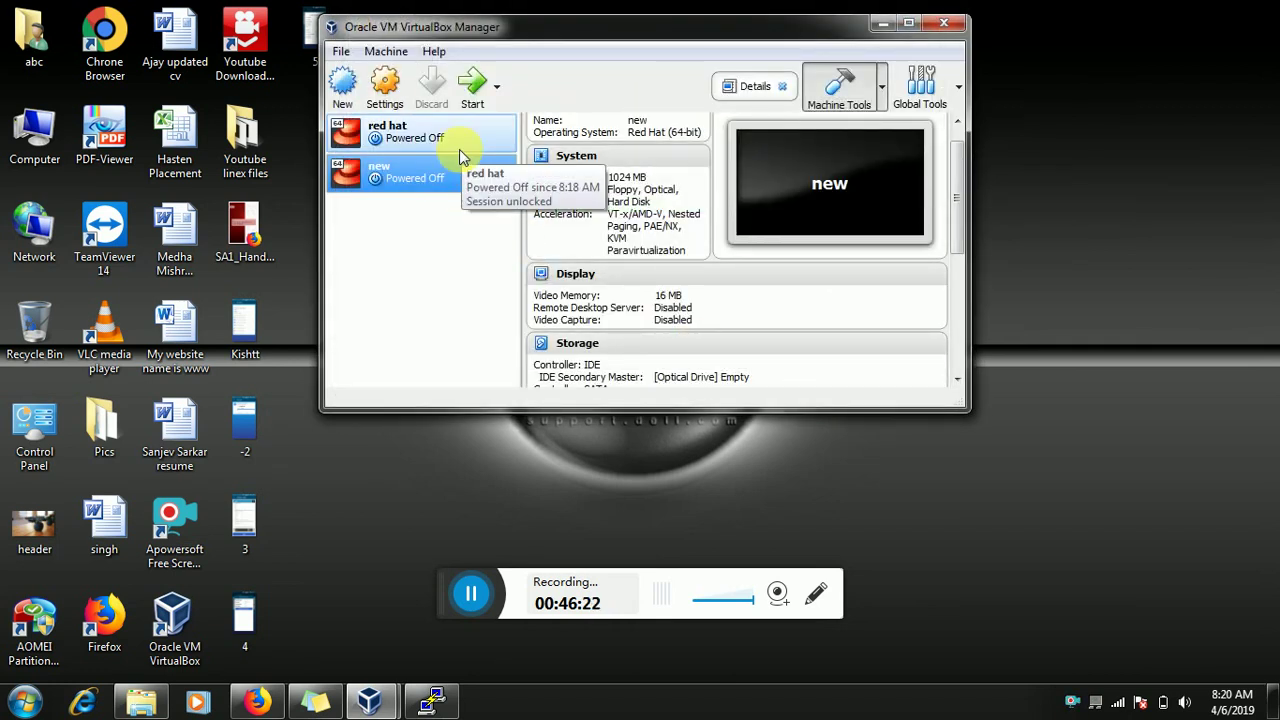
Reopen the settings of the new machine and examine its Storage, USB and Display options.
right_click(459, 149)
left_click(419, 178)
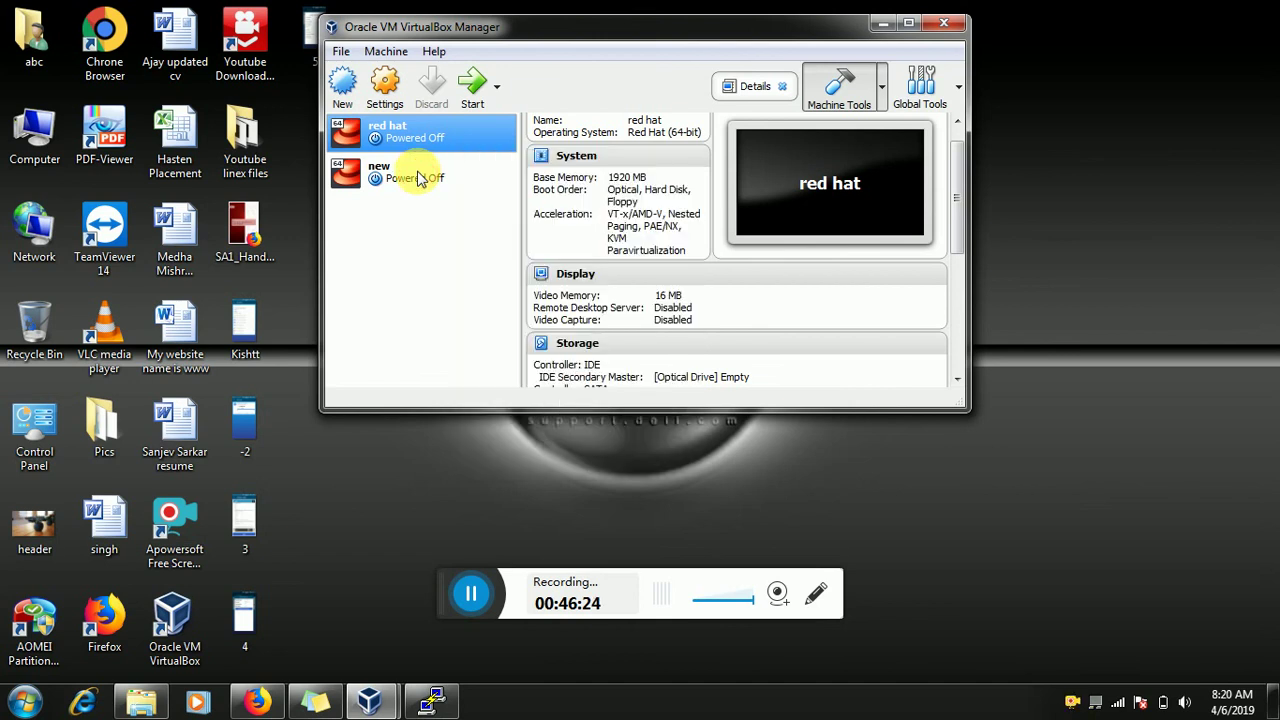
left_click(419, 178)
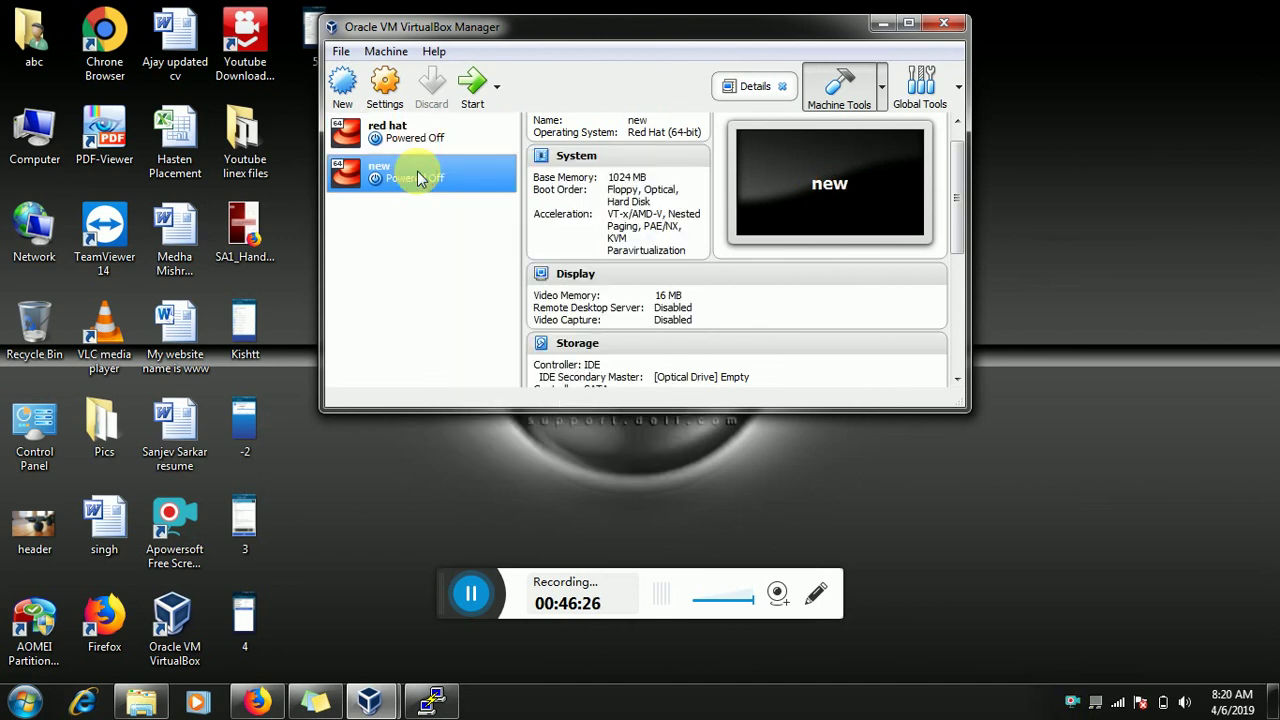
right_click(419, 178)
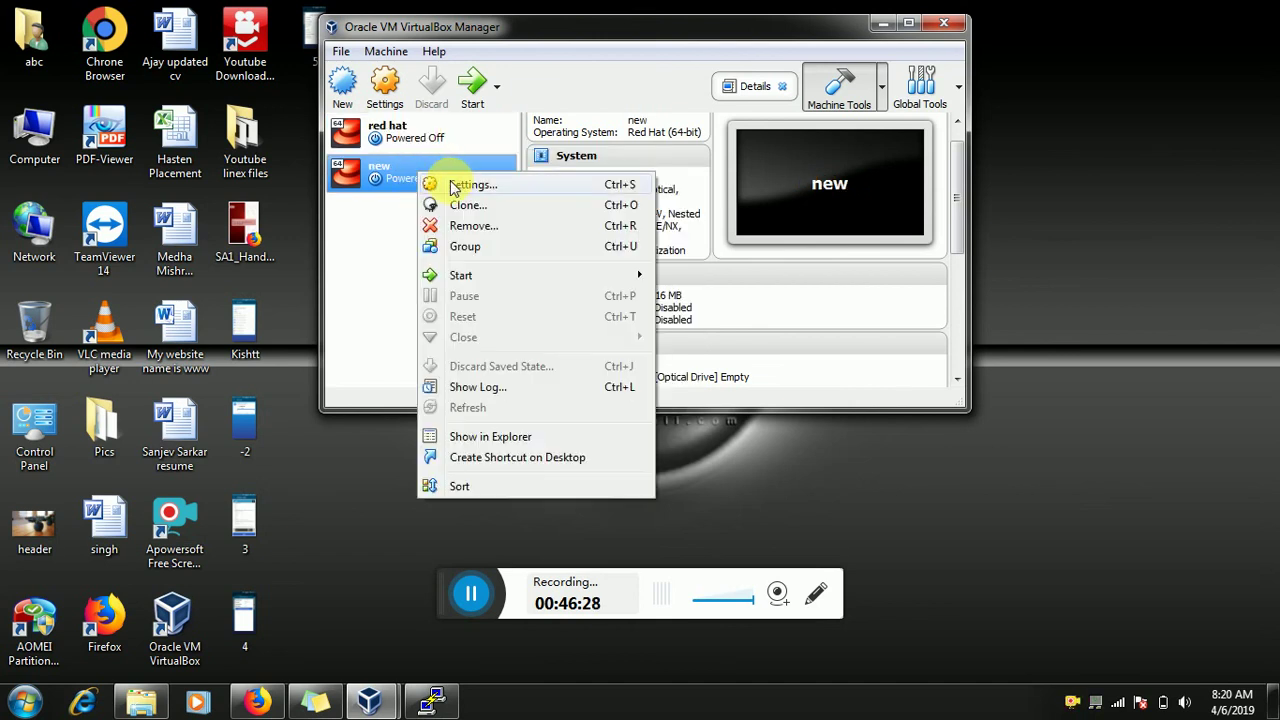
left_click(455, 186)
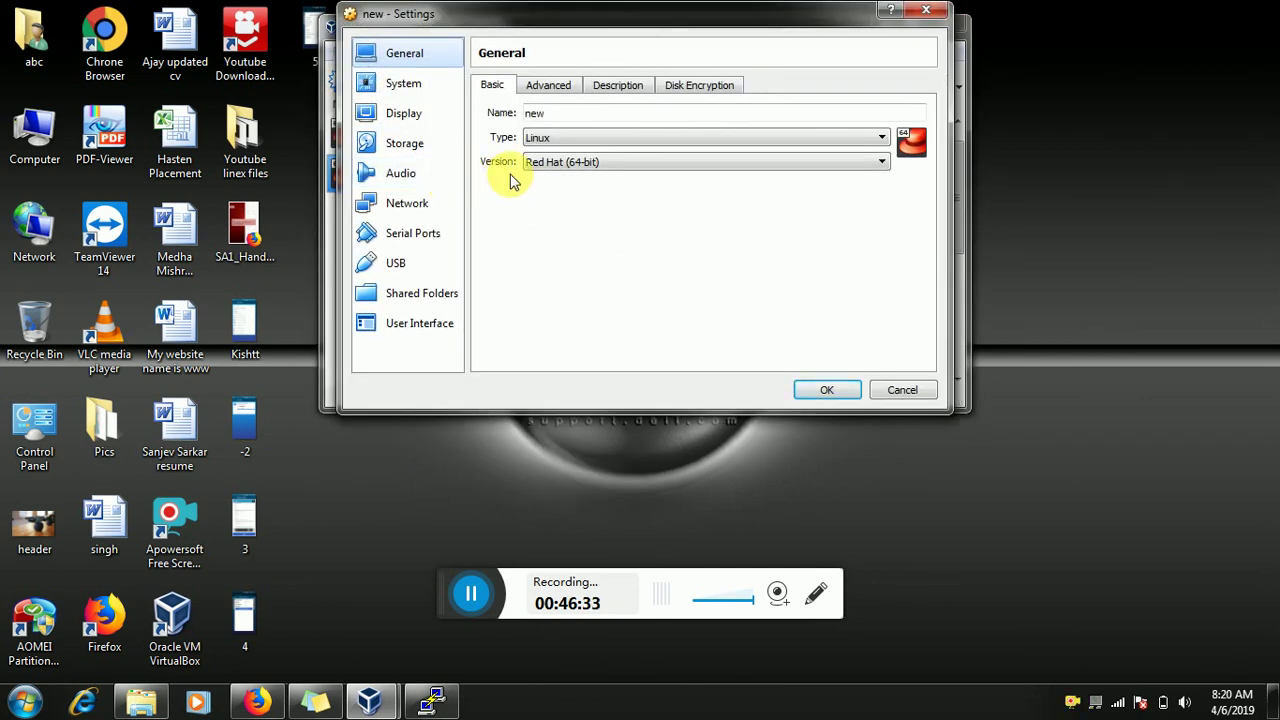
left_click(428, 148)
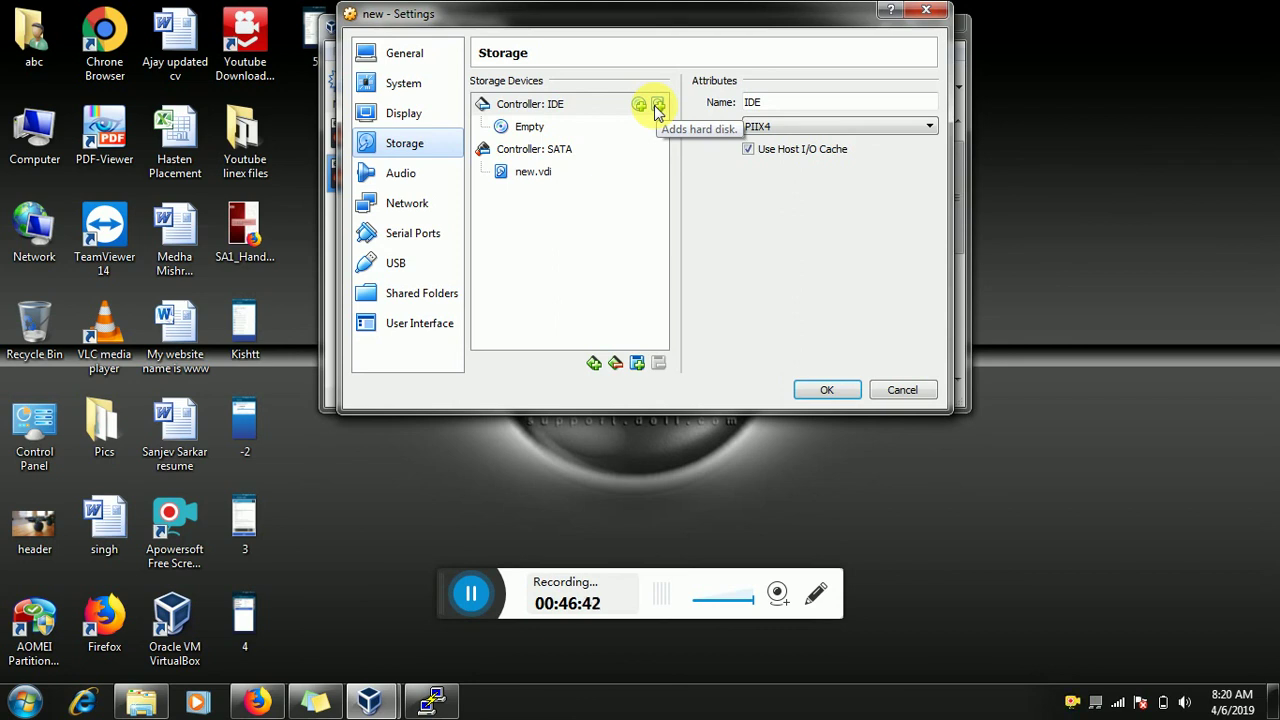
left_click(397, 268)
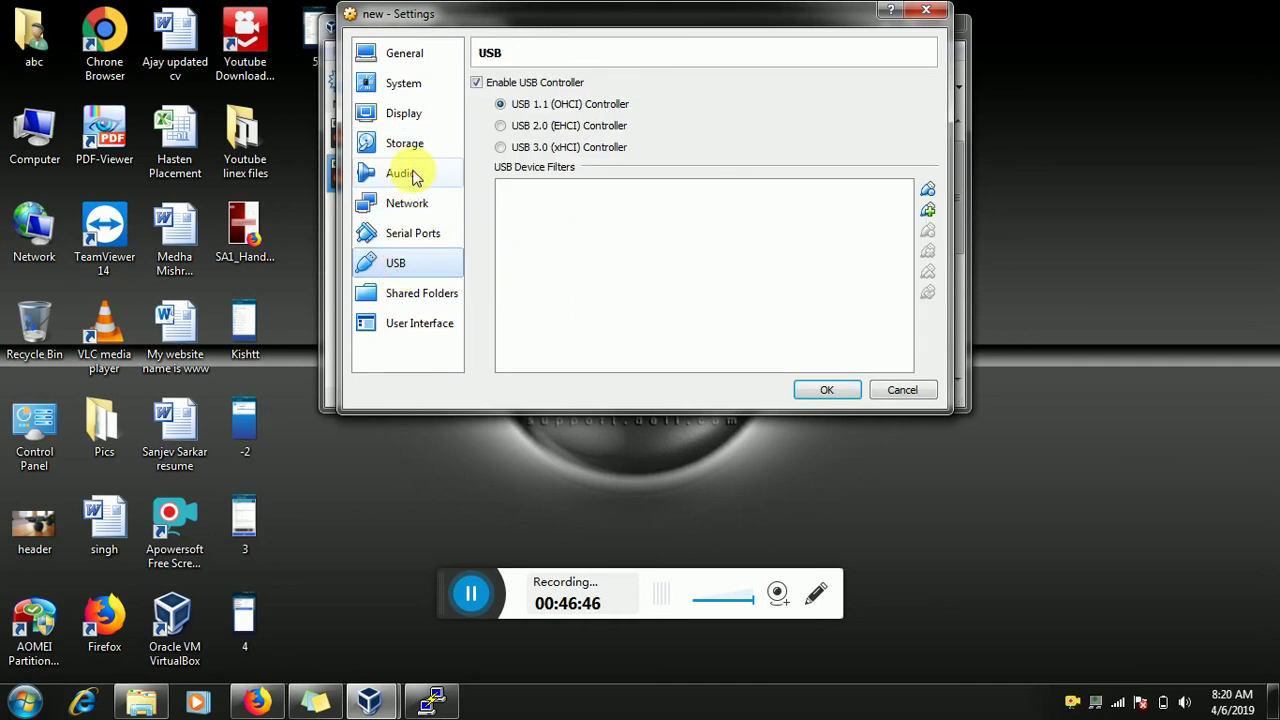
left_click(418, 110)
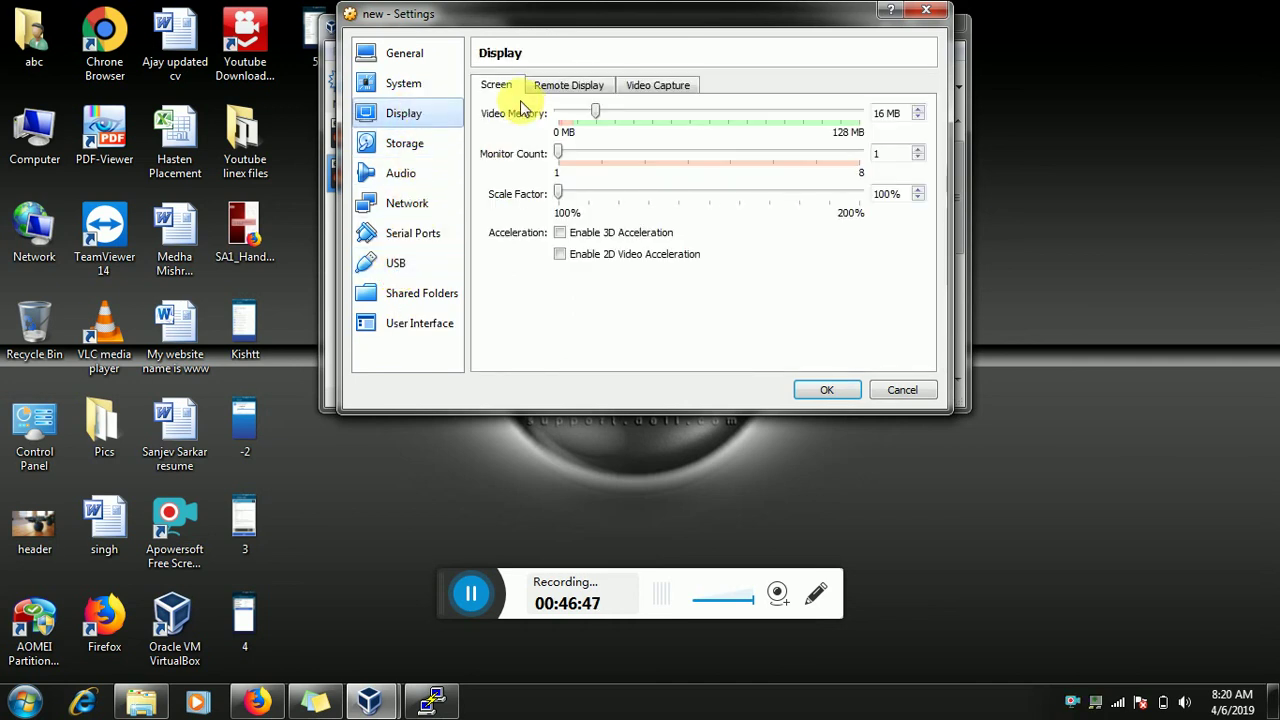
Examine Hard Disk in the System boot order and review the machine's description and advanced General options.
left_click(445, 87)
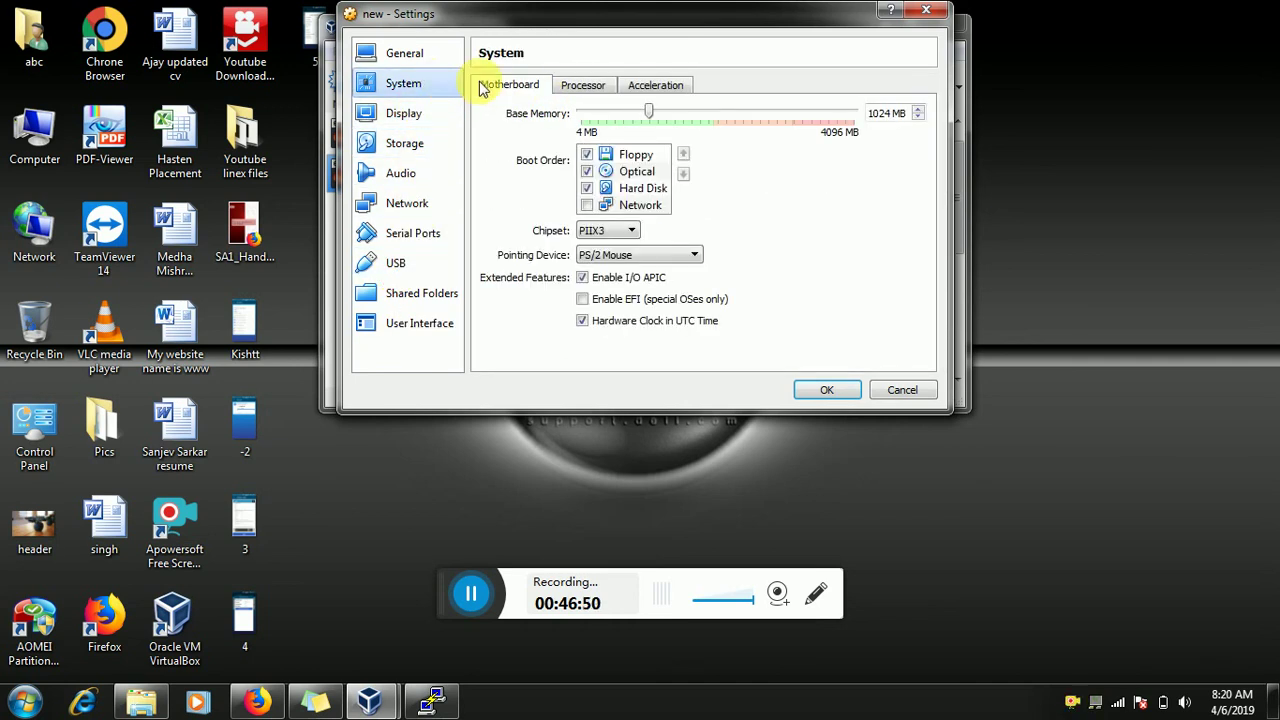
left_click(655, 190)
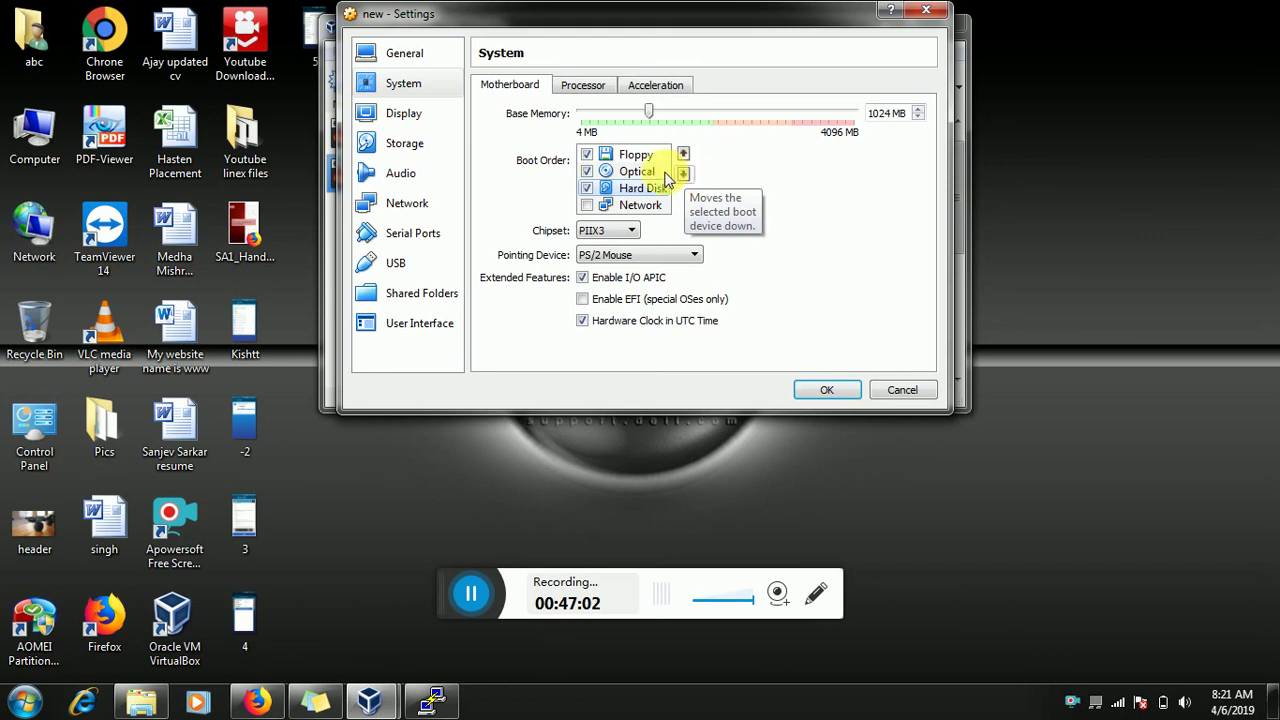
left_click(434, 55)
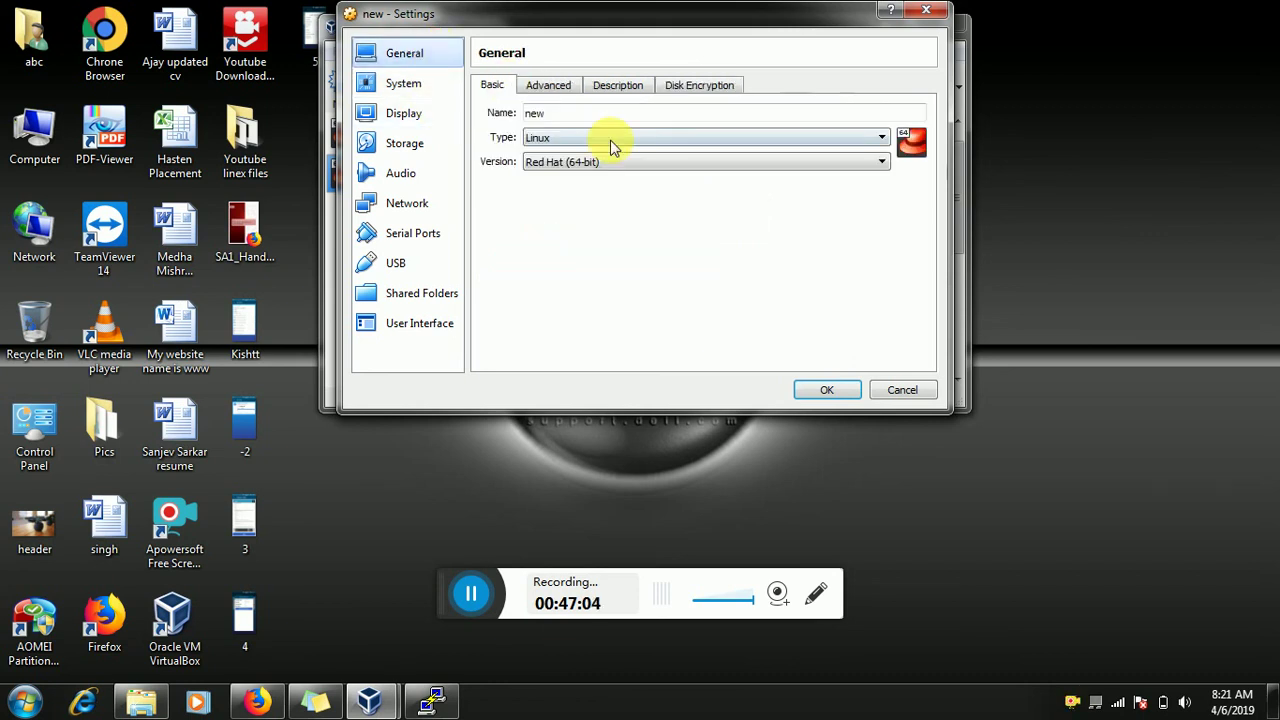
left_click(688, 88)
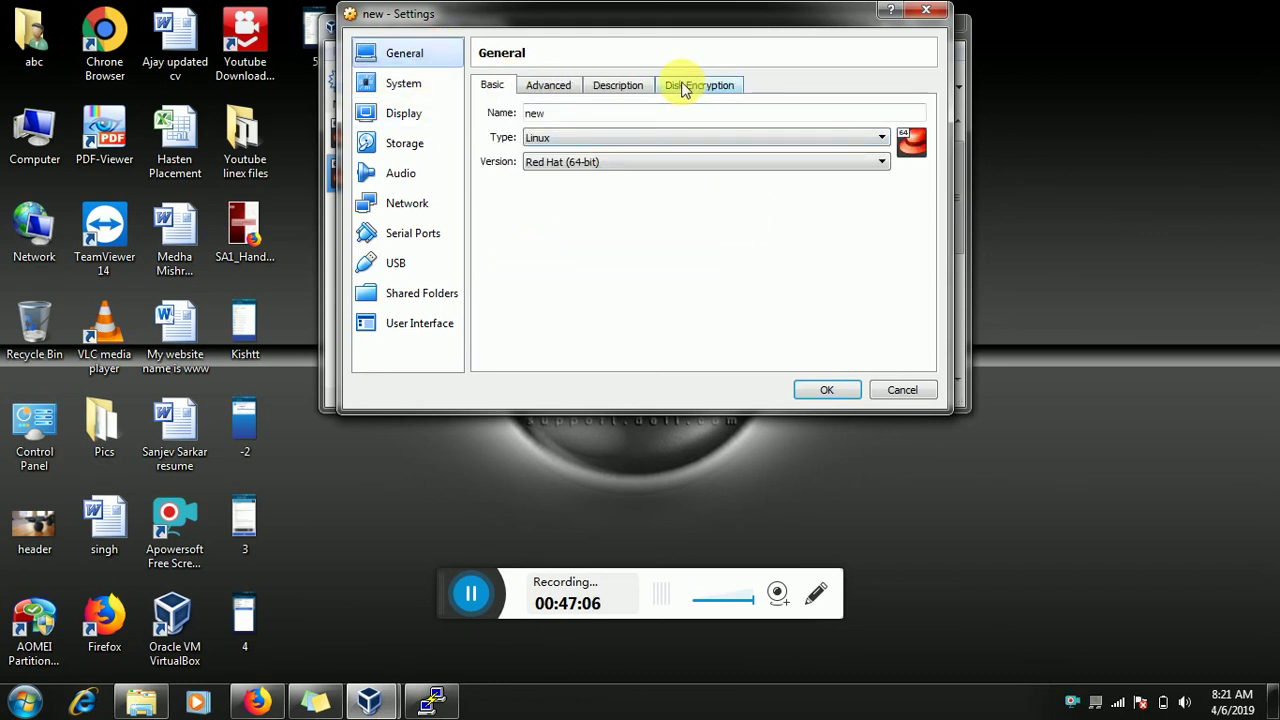
left_click(610, 84)
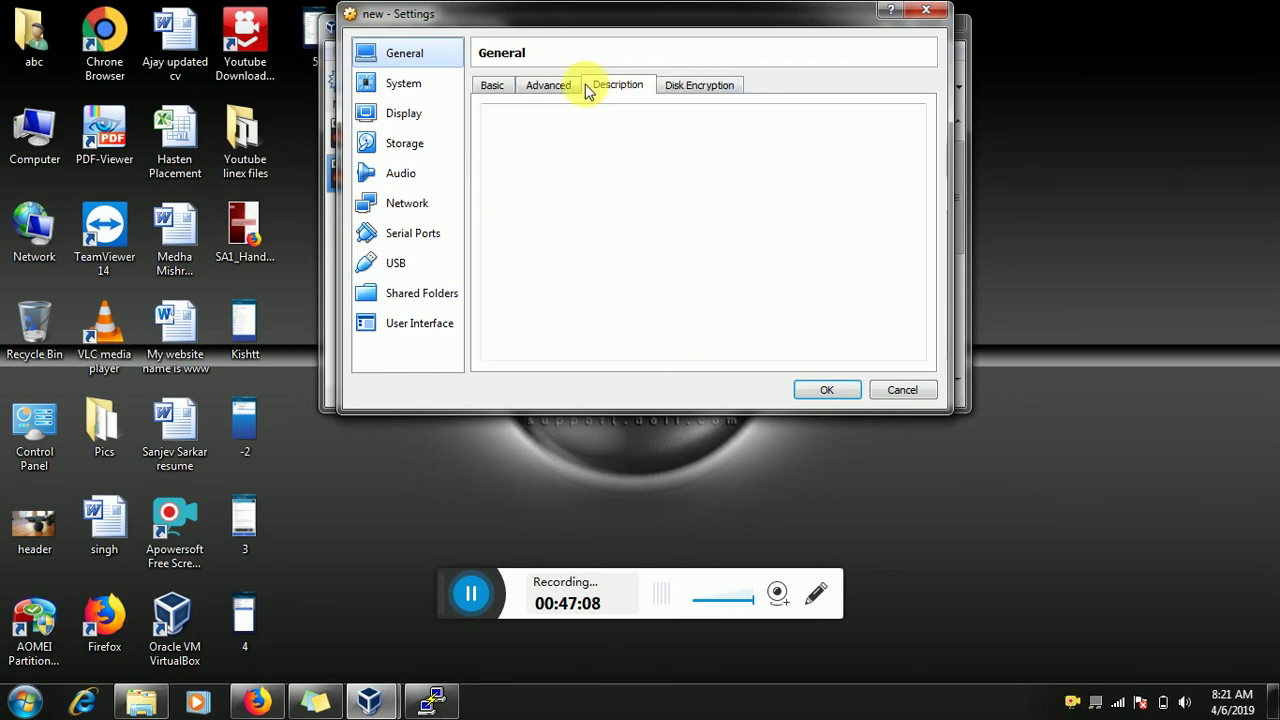
left_click(569, 86)
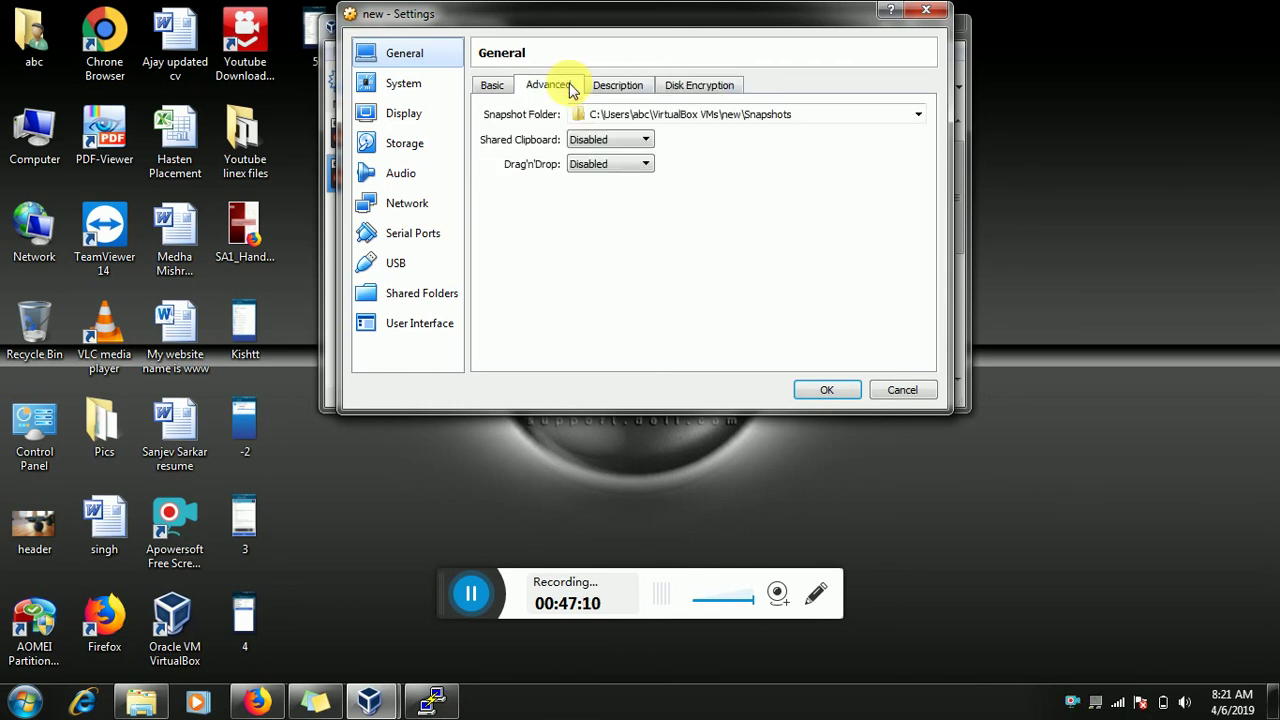
Compare the machine's System motherboard and Display screen options, and check the Shared Clipboard choice.
left_click(421, 86)
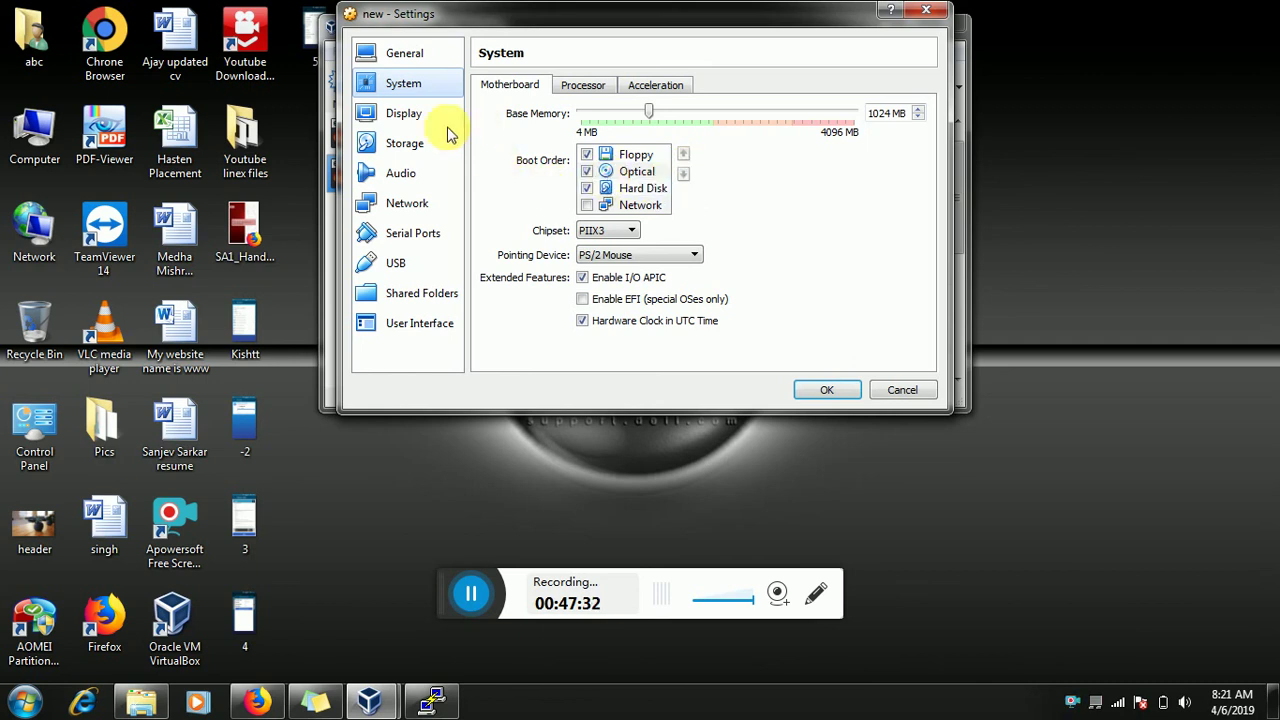
left_click(413, 124)
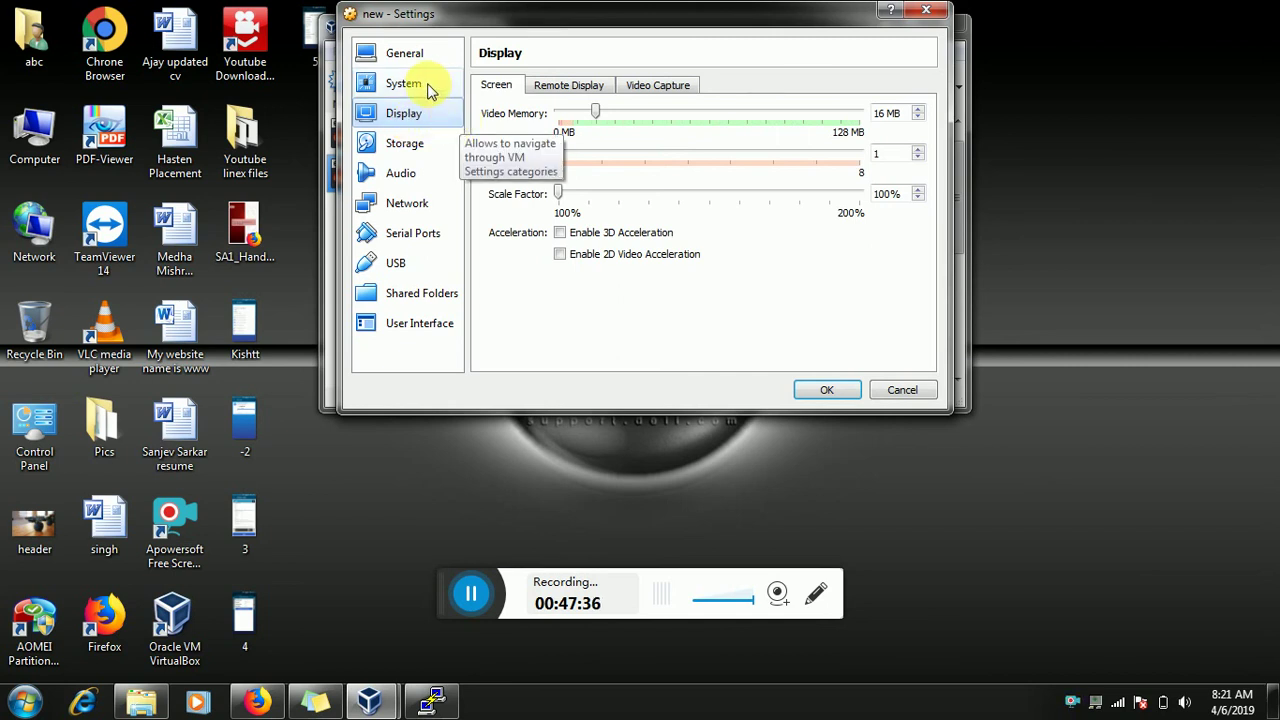
left_click(430, 90)
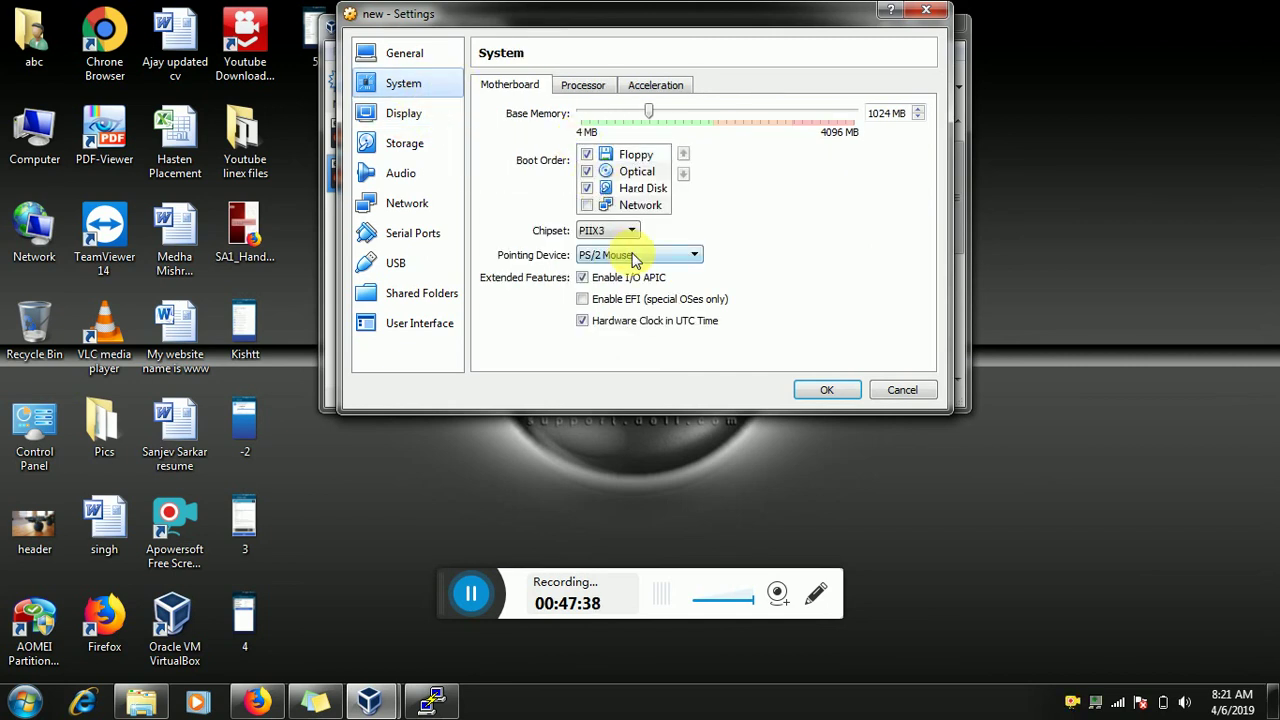
left_click(452, 62)
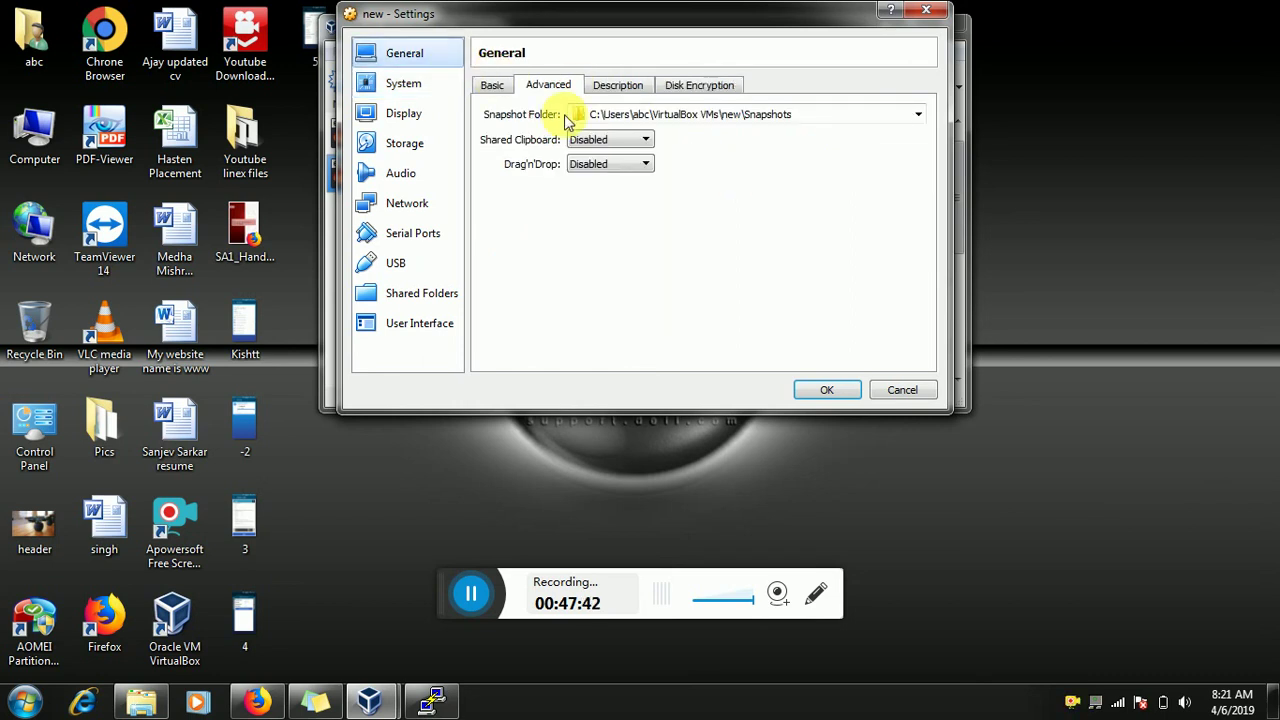
left_click(584, 139)
left_click(586, 137)
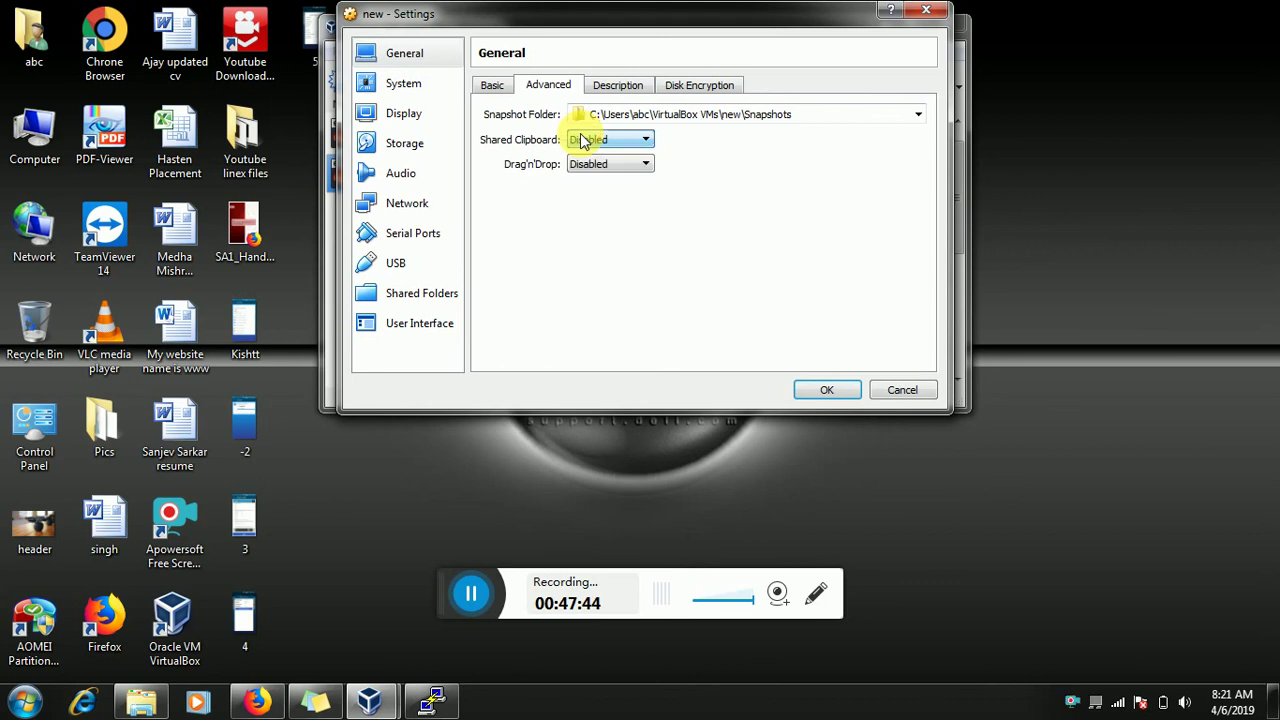
Check the new machine's storage controllers and USB controller options, and accept the settings.
left_click(422, 143)
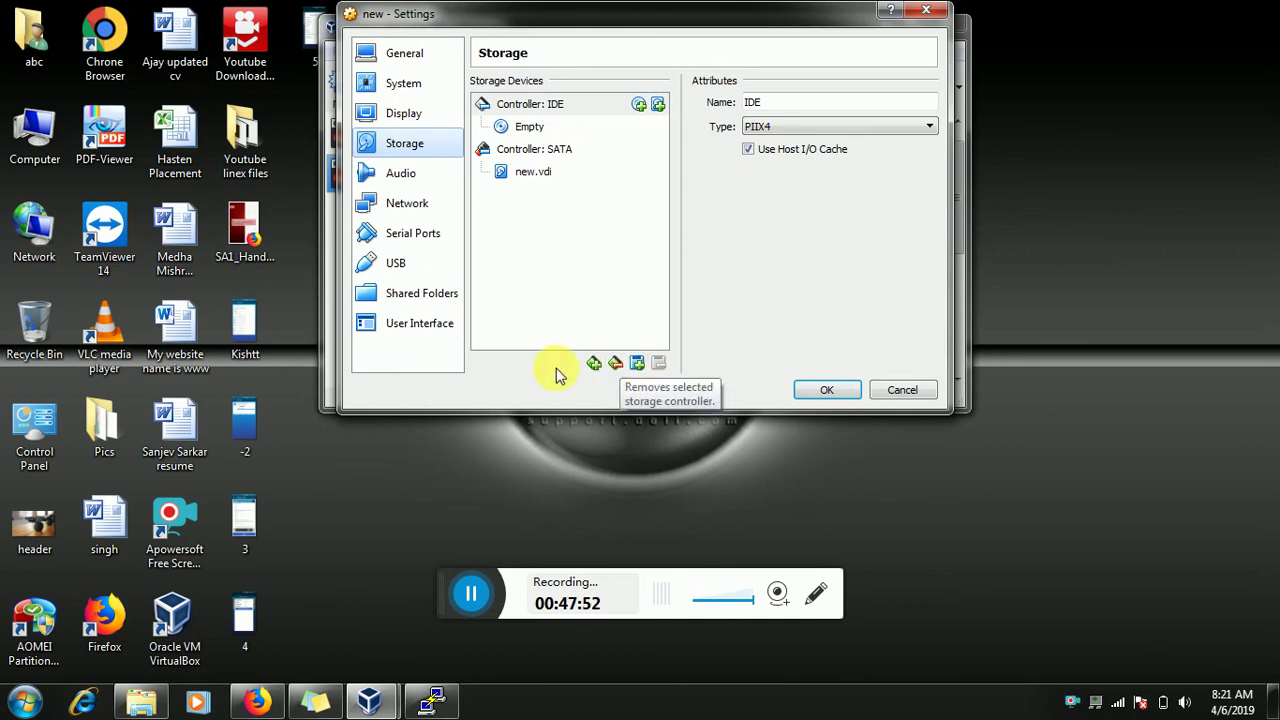
left_click(420, 262)
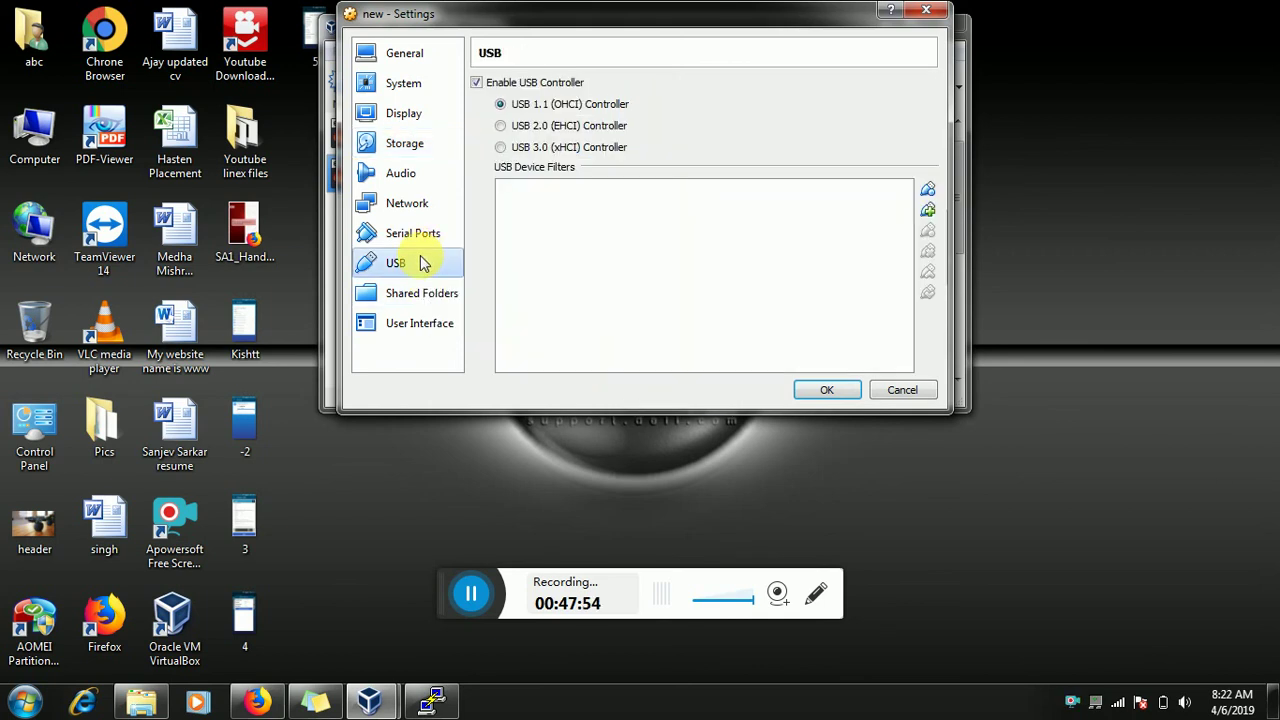
left_click(826, 390)
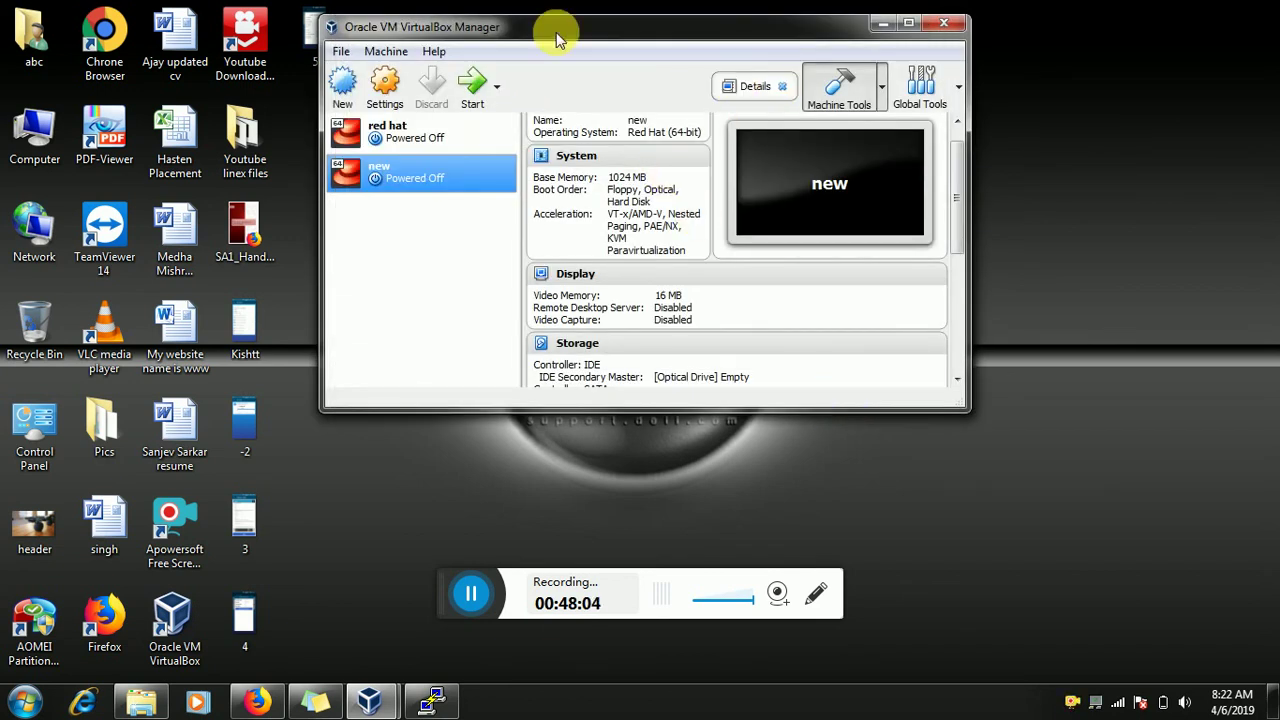
Start the new virtual machine, check the start-up disk choices, and cancel the disk selection.
left_click(476, 85)
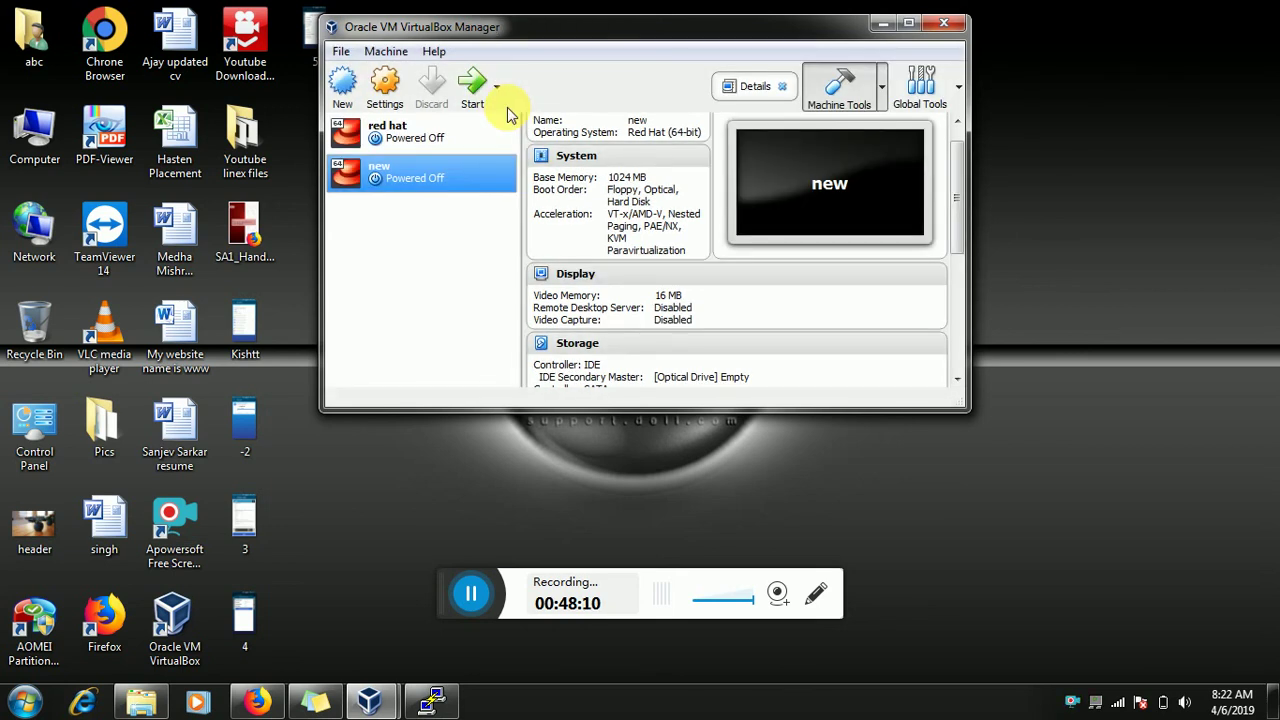
left_click(499, 88)
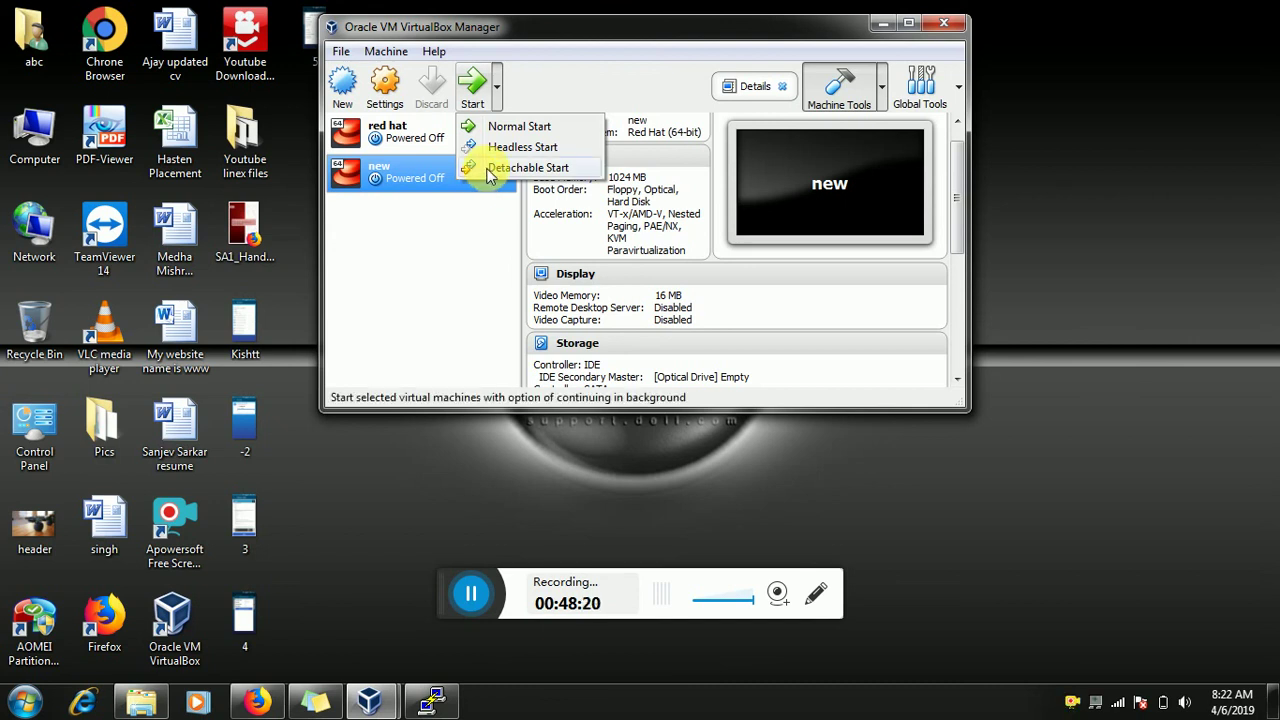
left_click(391, 88)
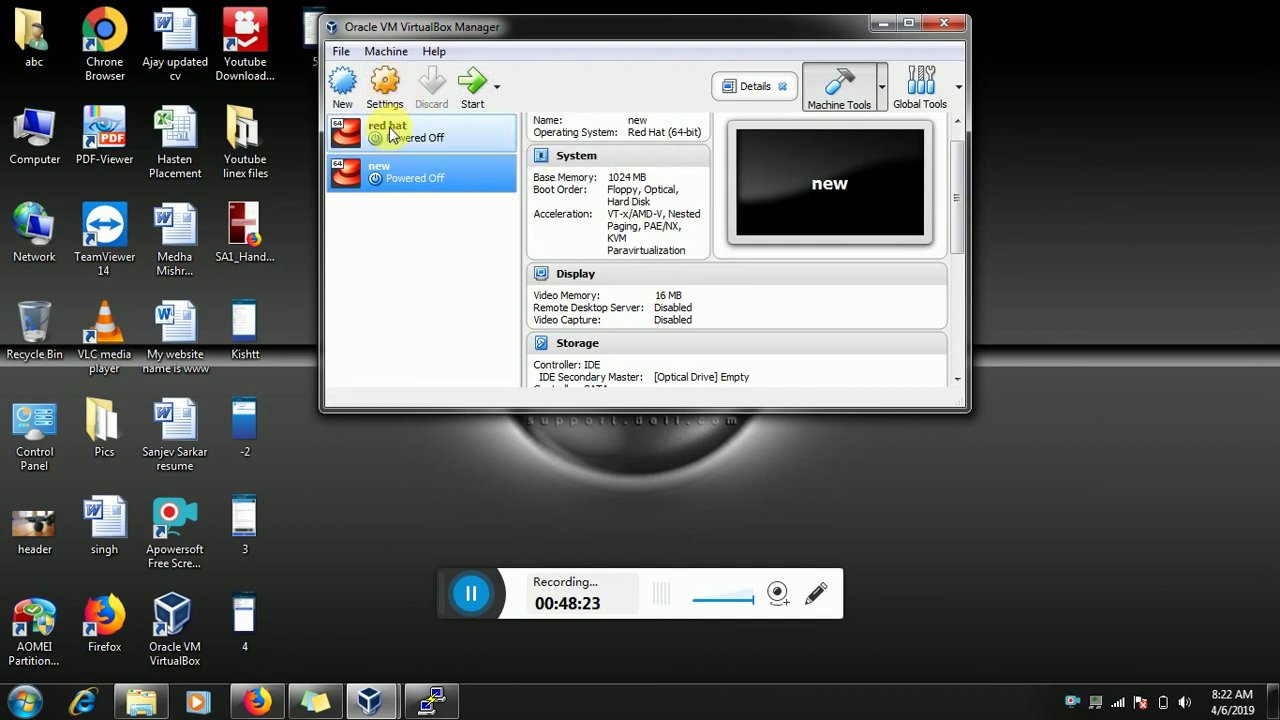
left_click(487, 95)
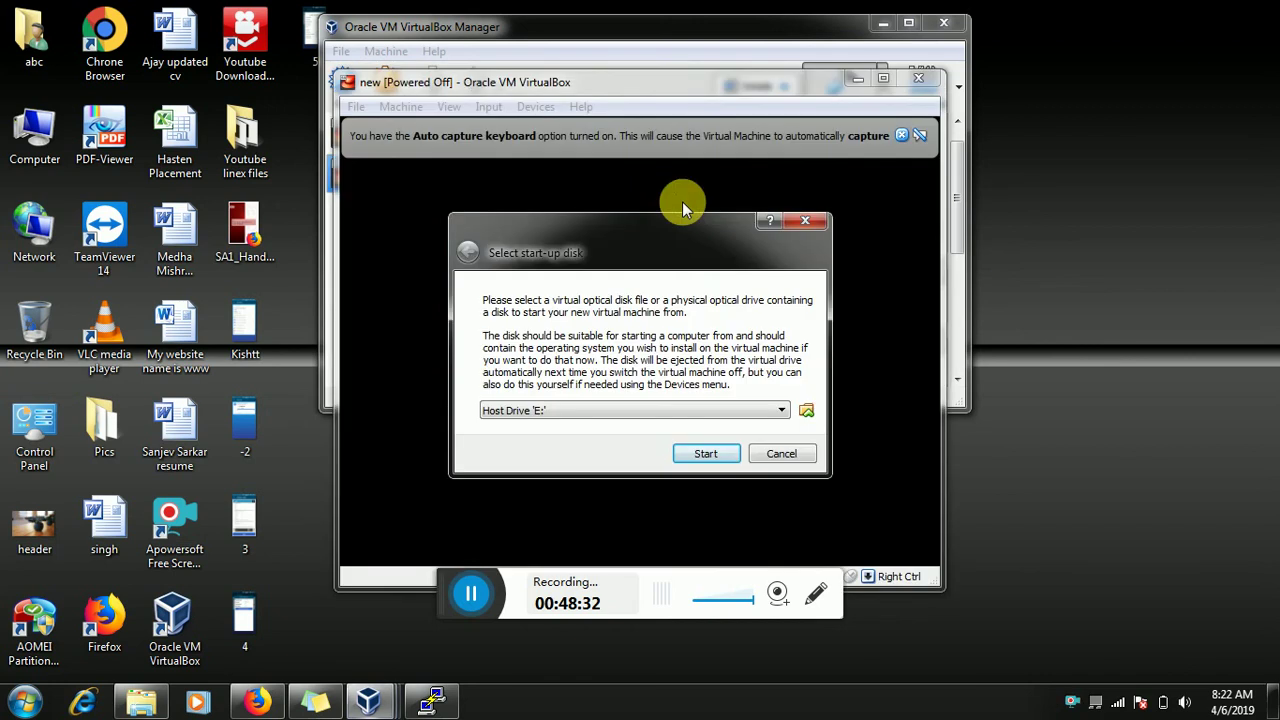
left_click(736, 414)
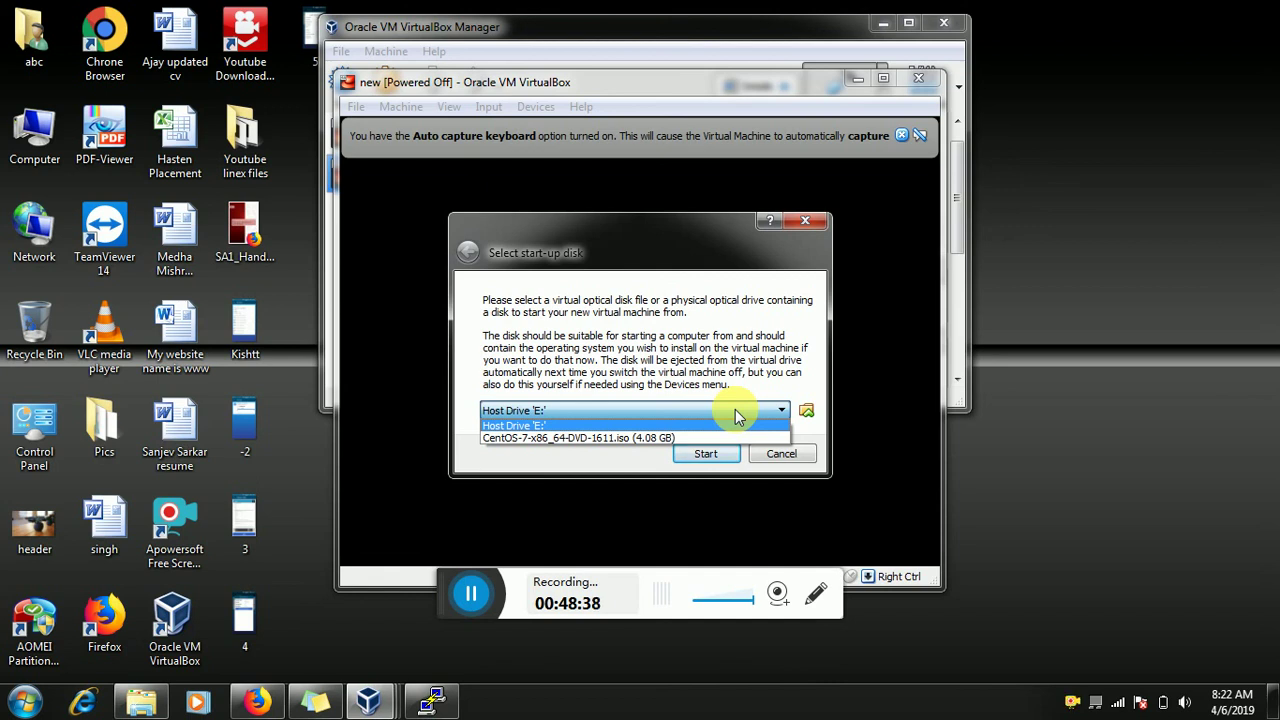
left_click(772, 454)
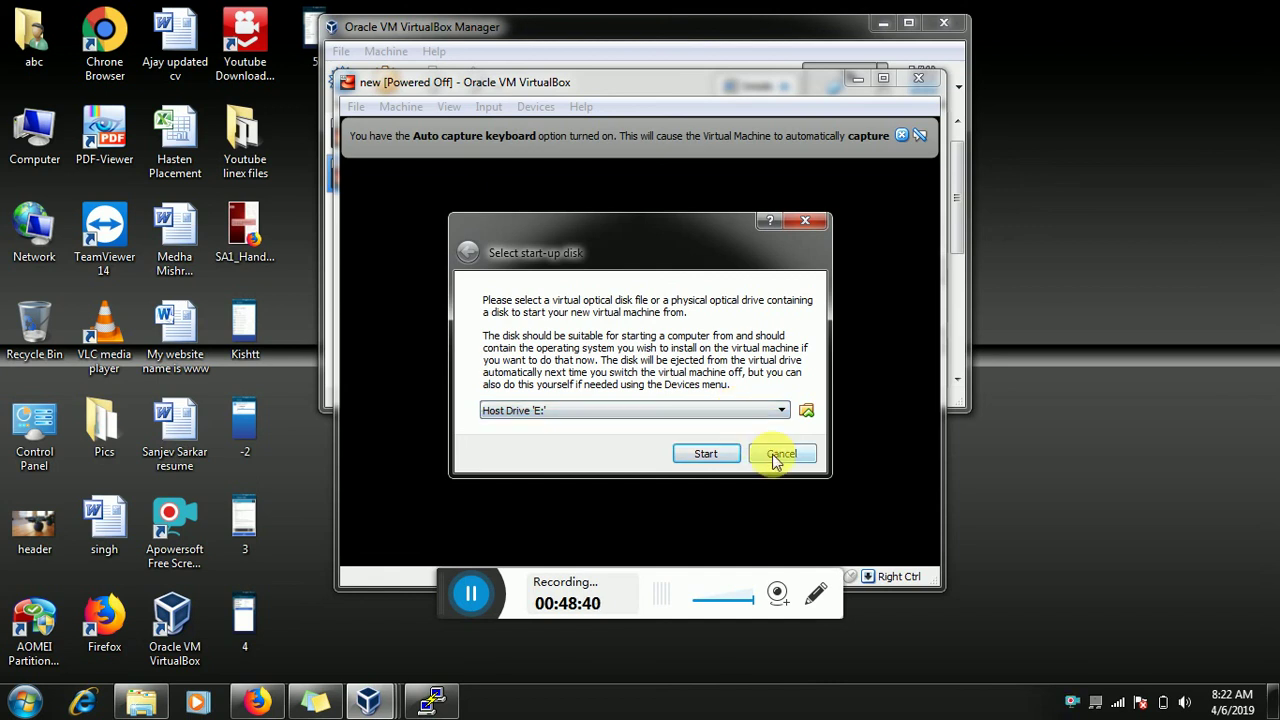
left_click(772, 454)
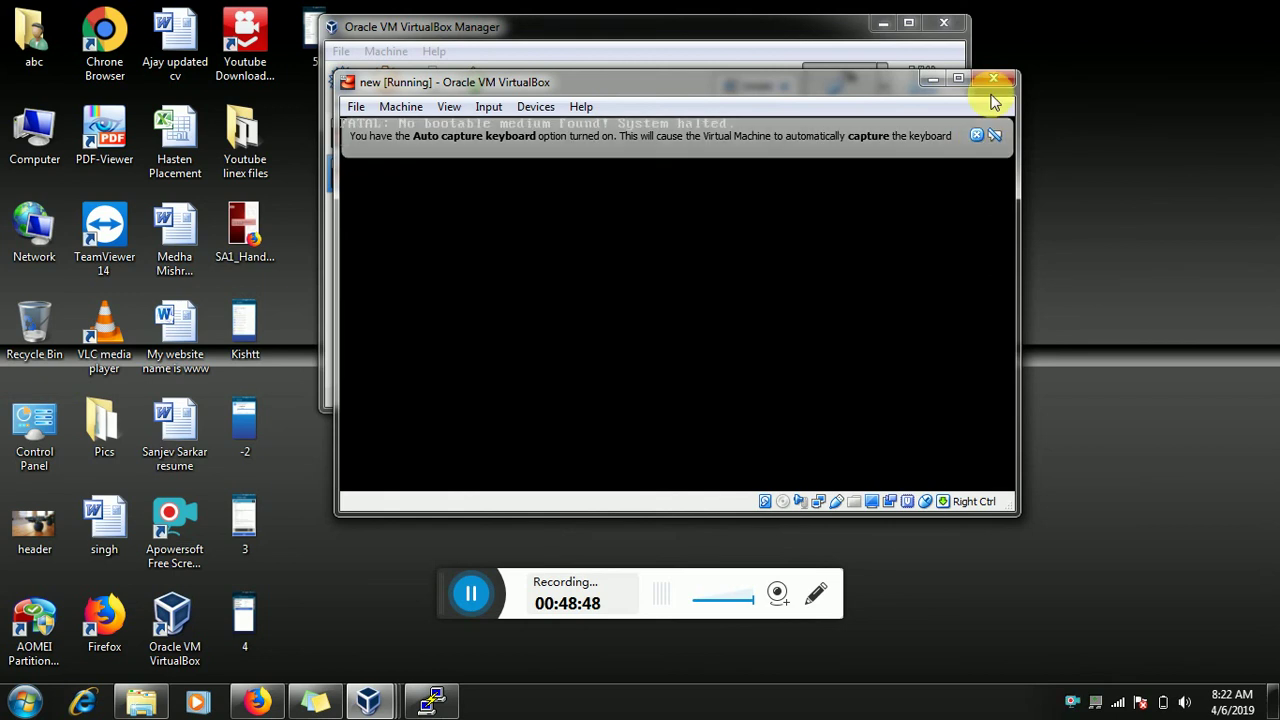
Insert the CentOS-7-x86_64-DVD-1611.iso image into the running machine's optical drive and dismiss the keyboard capture message.
left_click(536, 106)
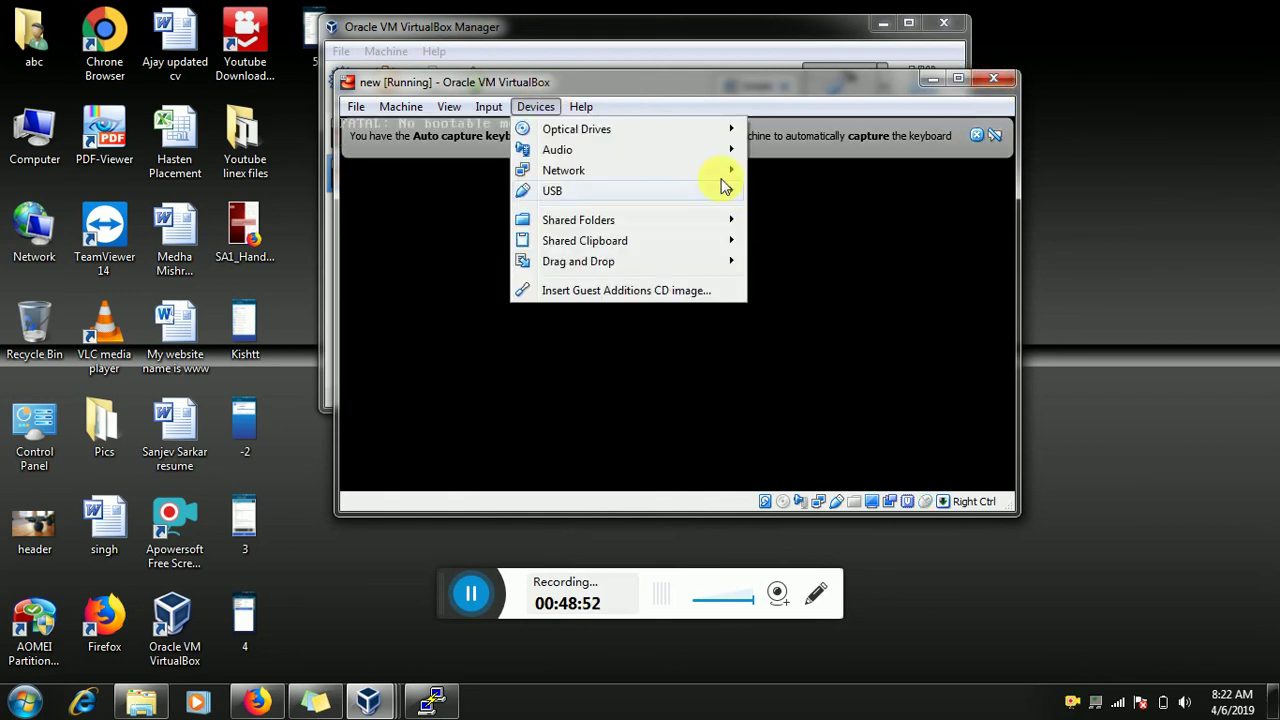
mouse_move(706, 135)
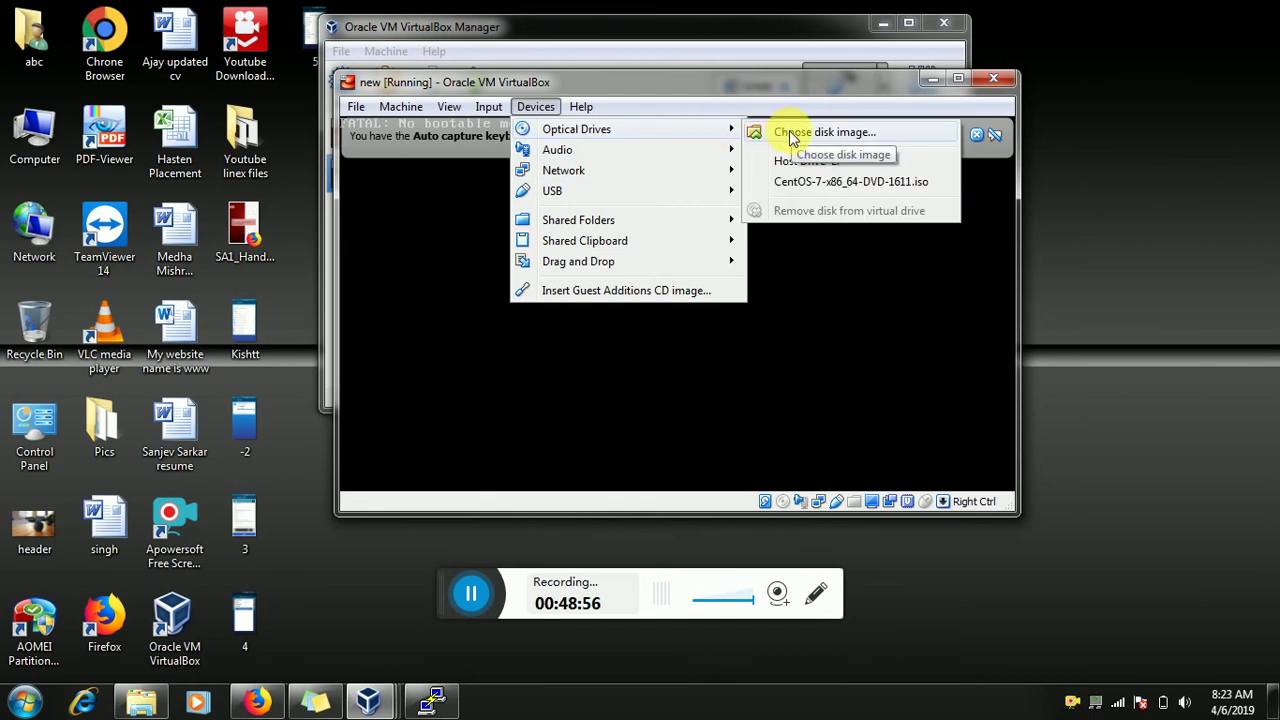
left_click(800, 182)
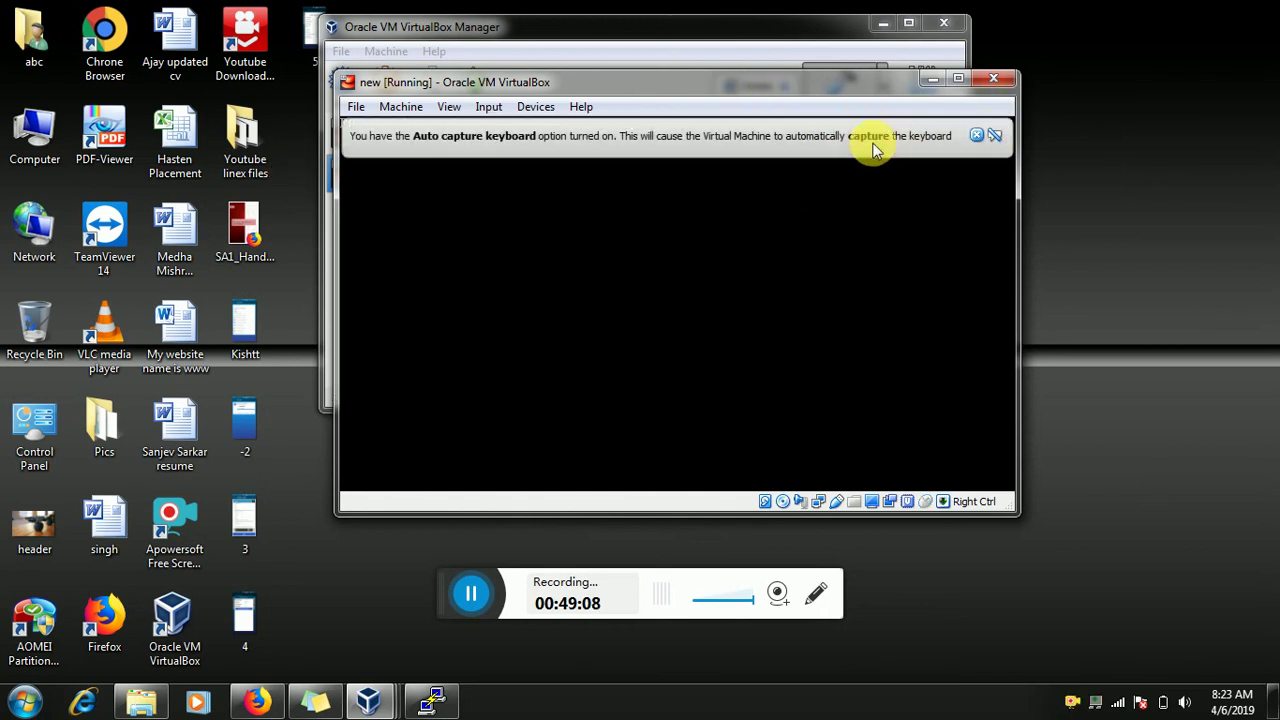
left_click(975, 137)
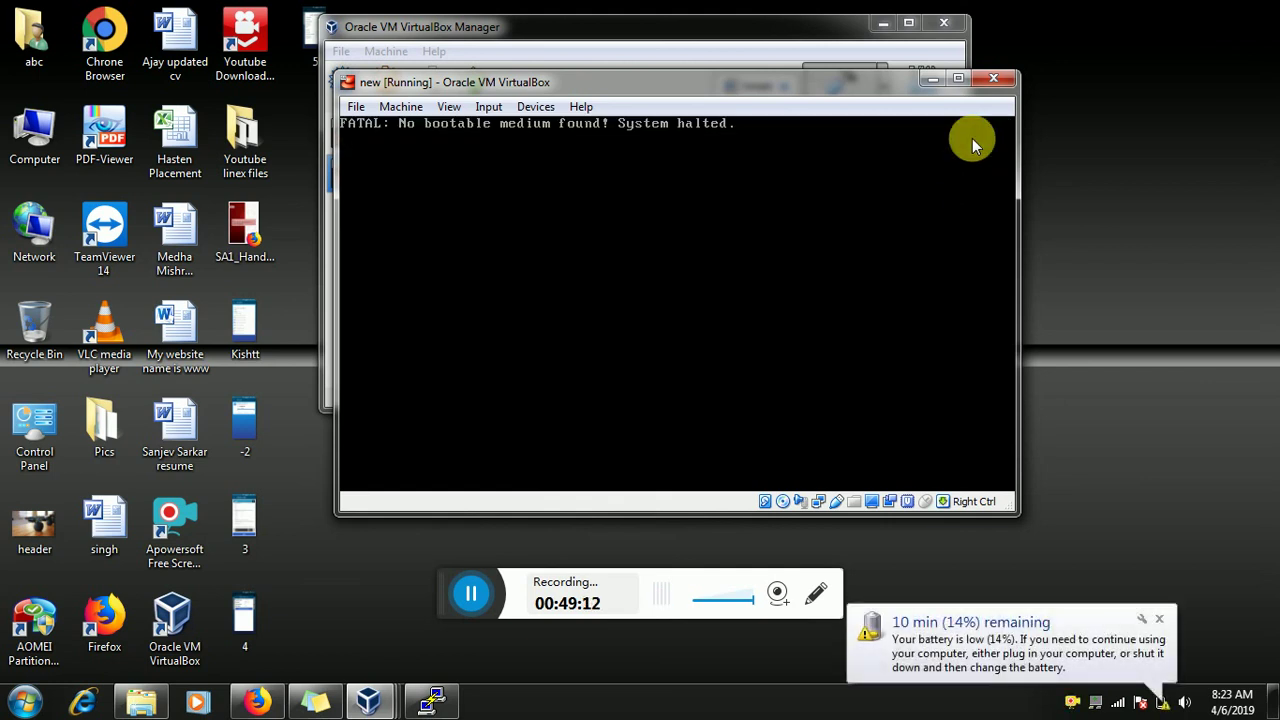
Reset the virtual machine and launch Install CentOS Linux 7 from its boot menu.
left_click(356, 107)
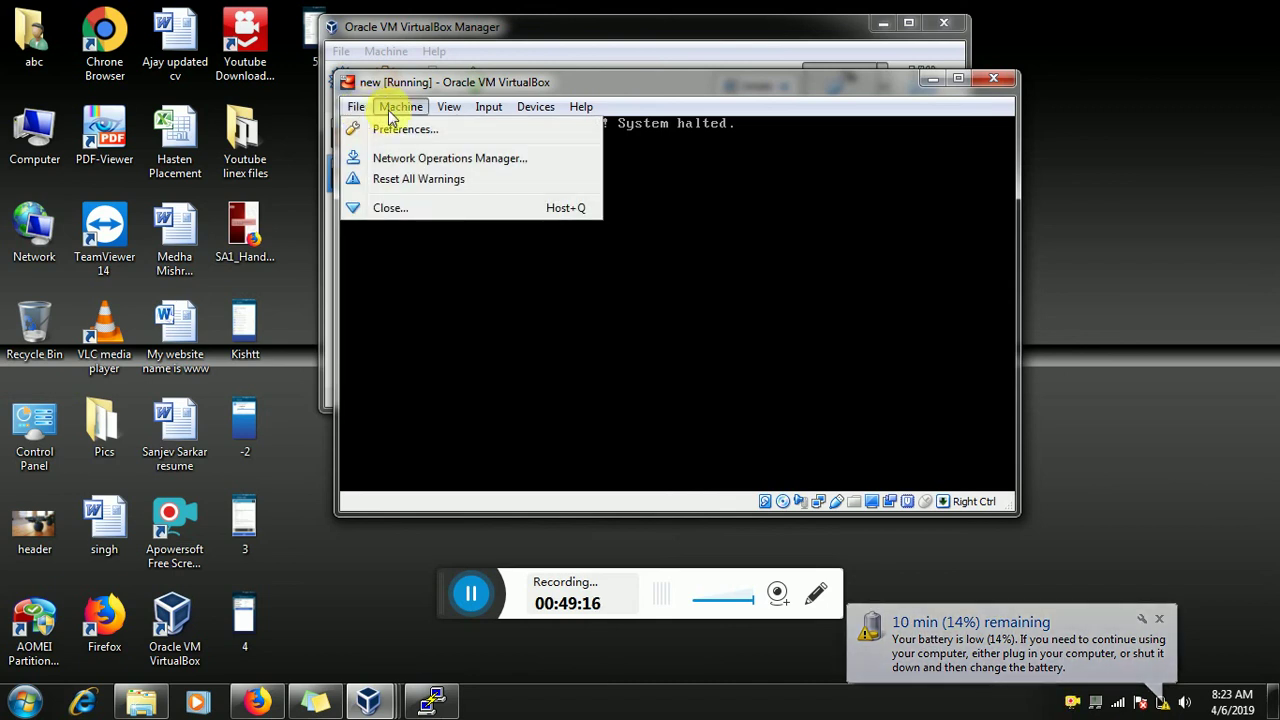
mouse_move(393, 112)
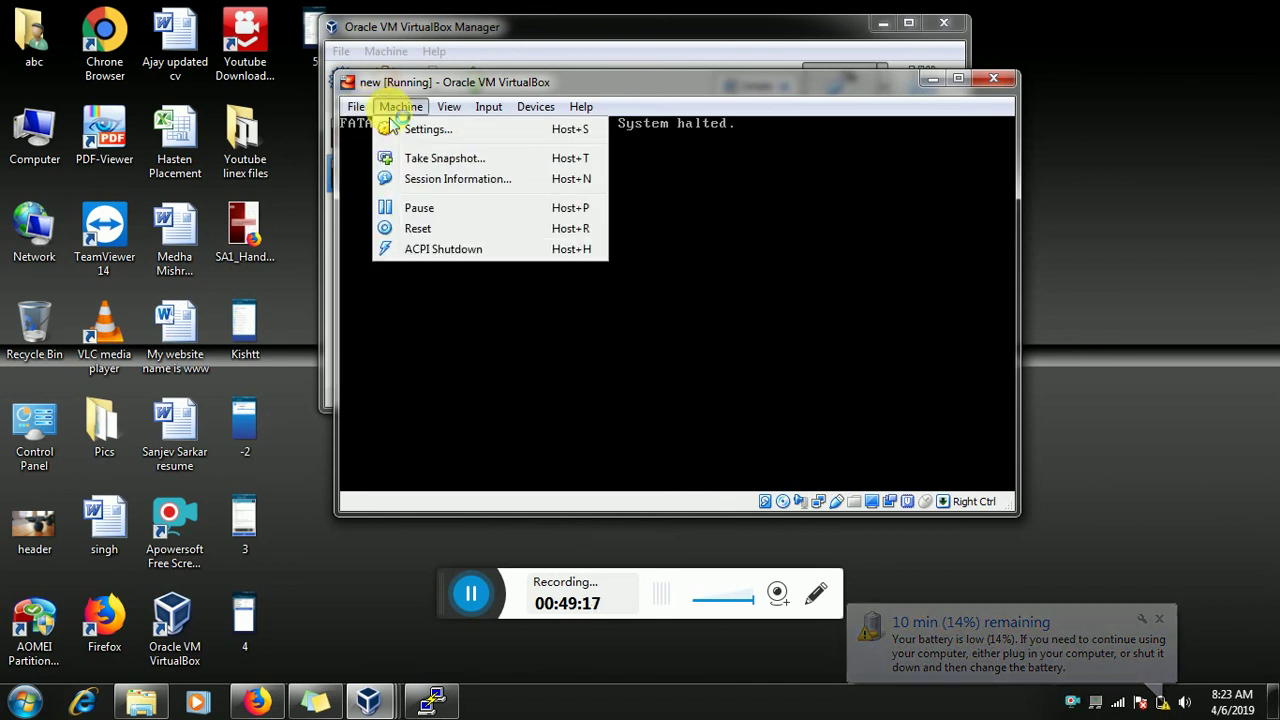
left_click(432, 231)
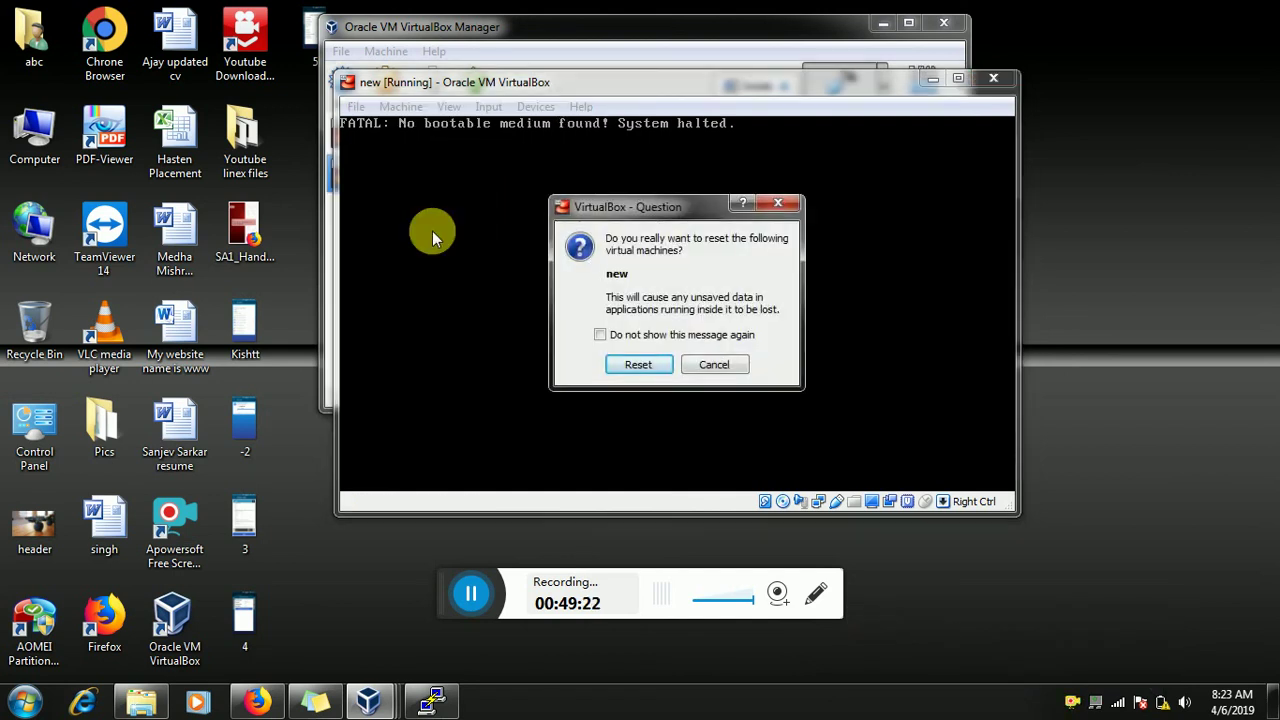
left_click(632, 370)
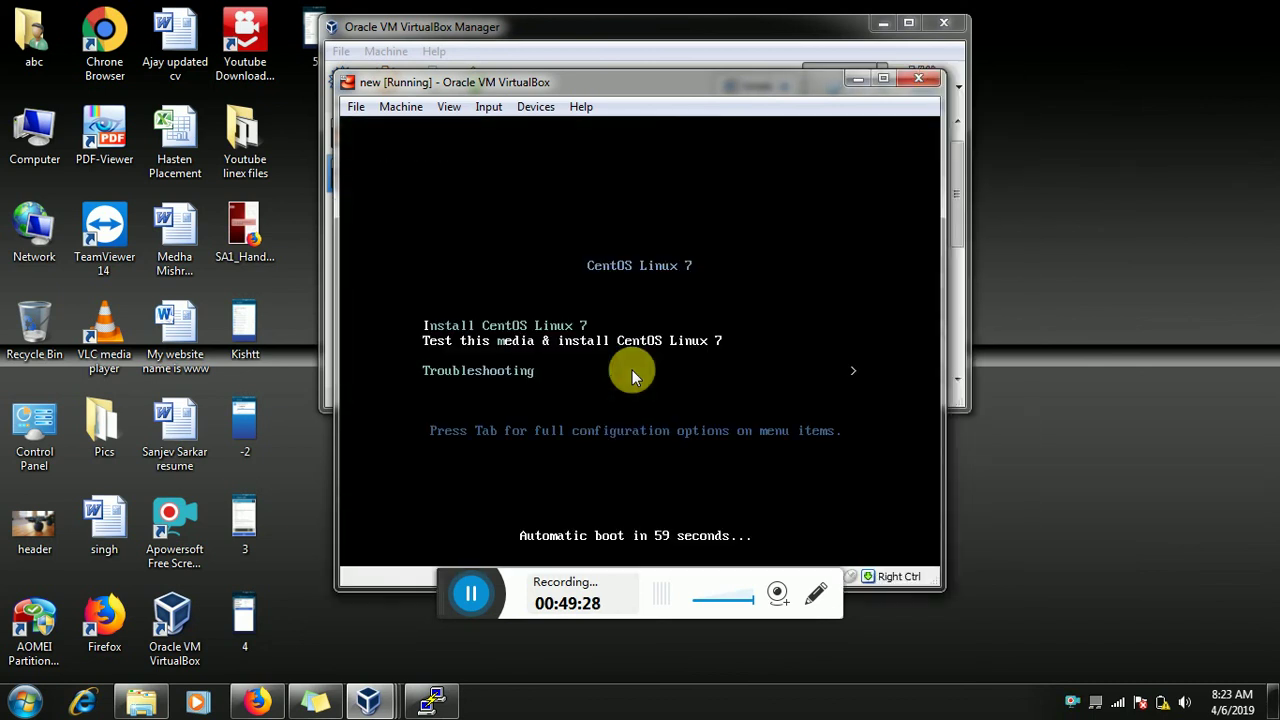
key("Up")
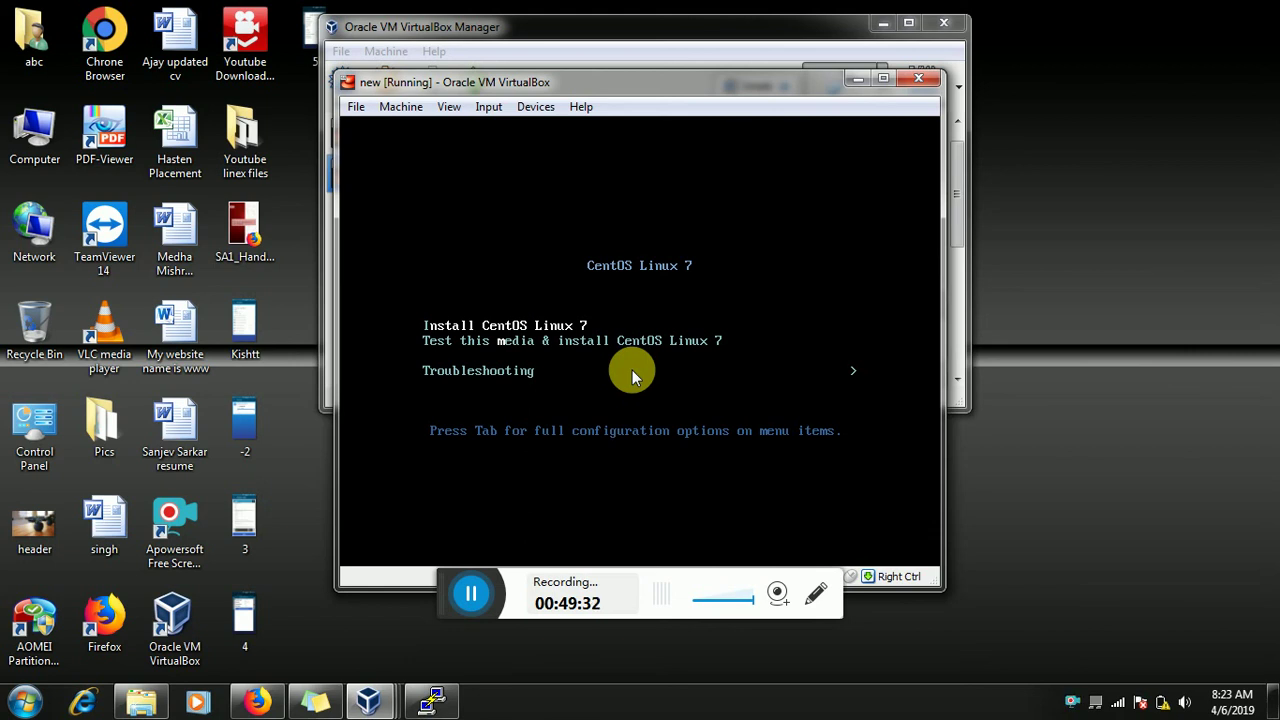
key("Return")
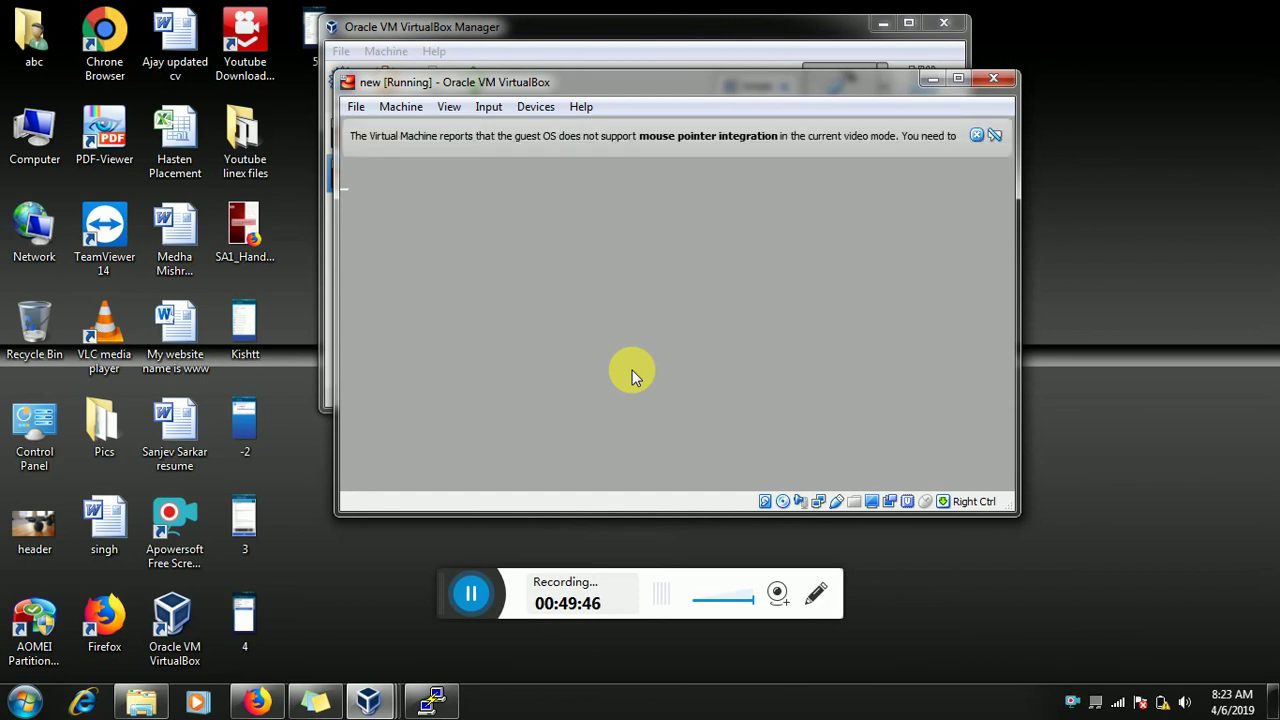
Dismiss the mouse pointer integration message and close the virtual machine, saving the machine state.
left_click(978, 137)
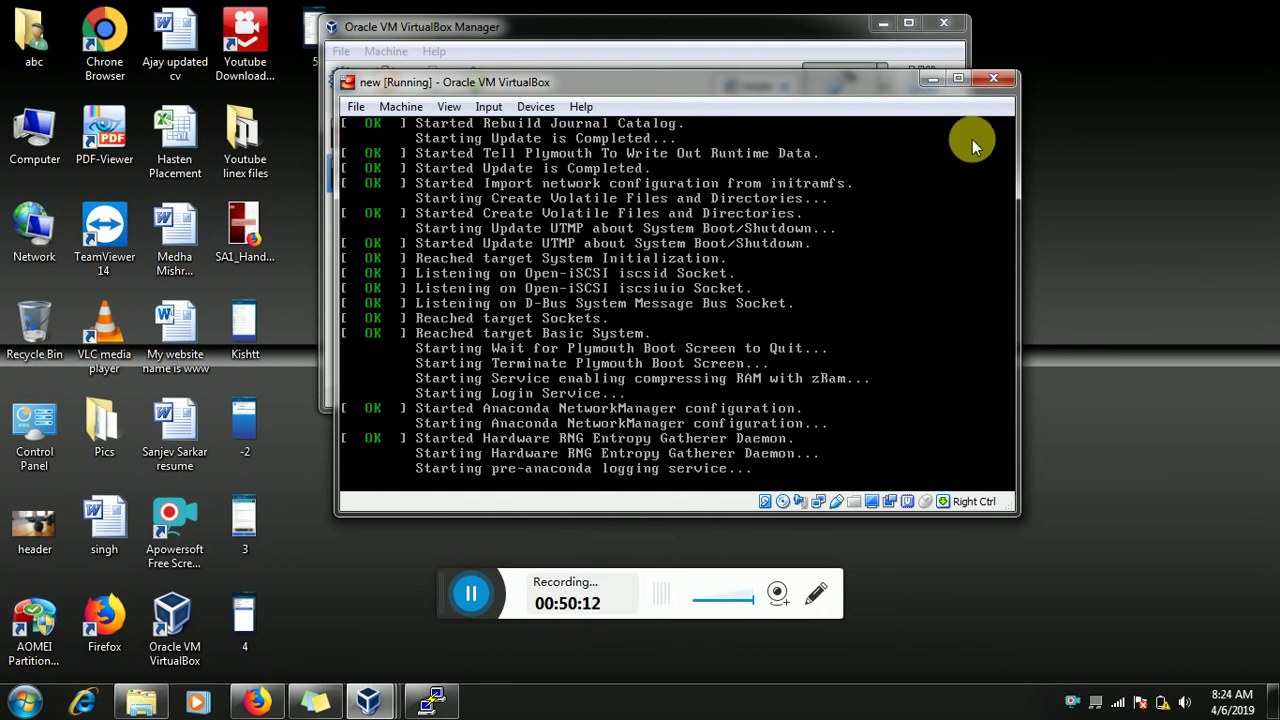
left_click(993, 80)
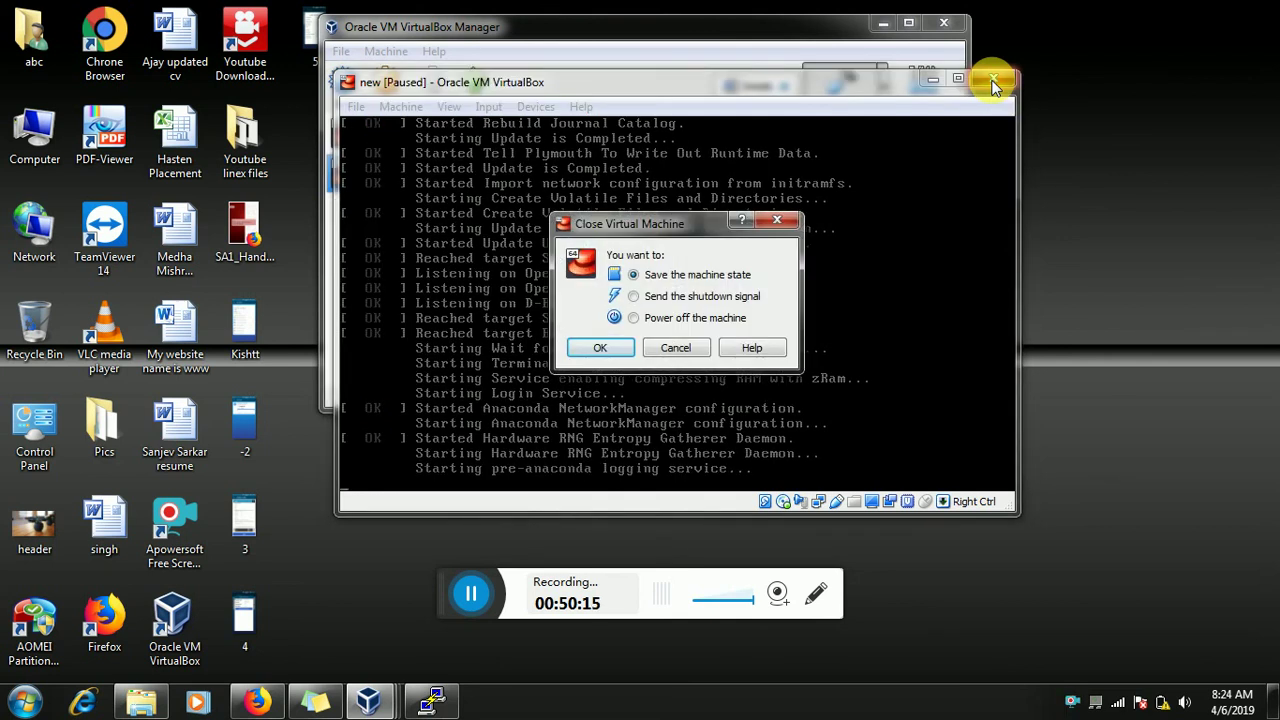
left_click(626, 348)
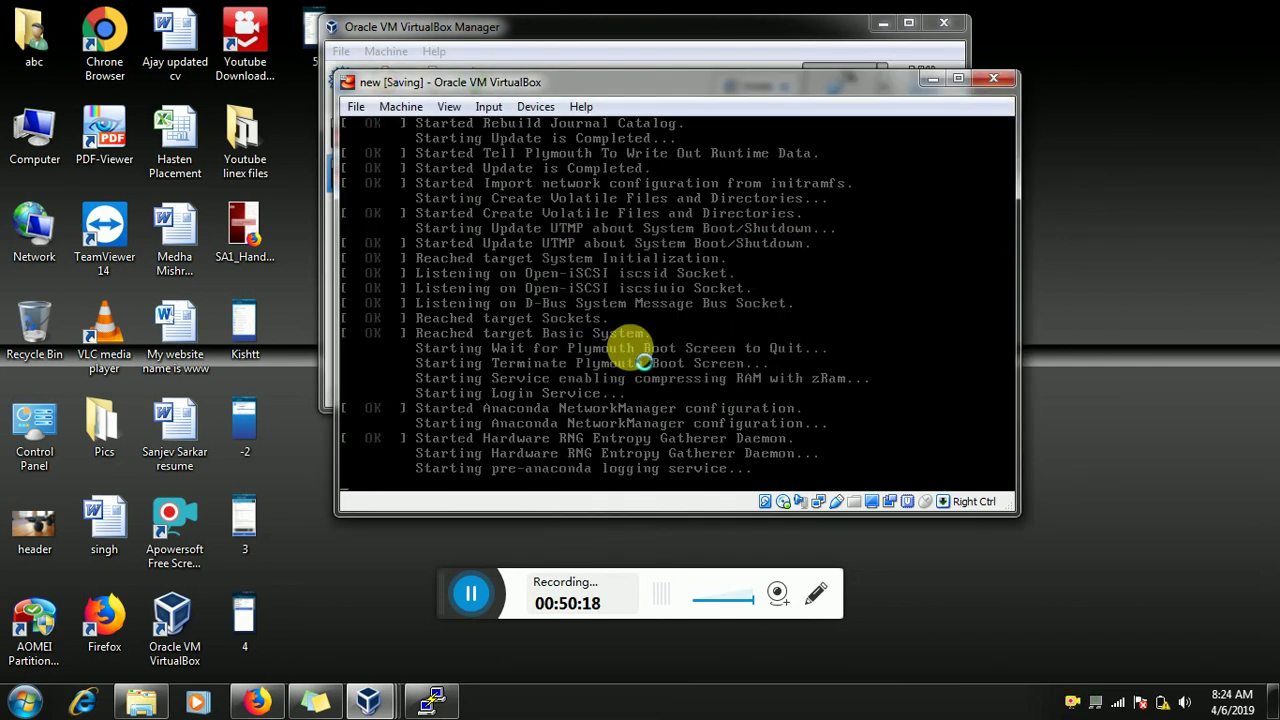